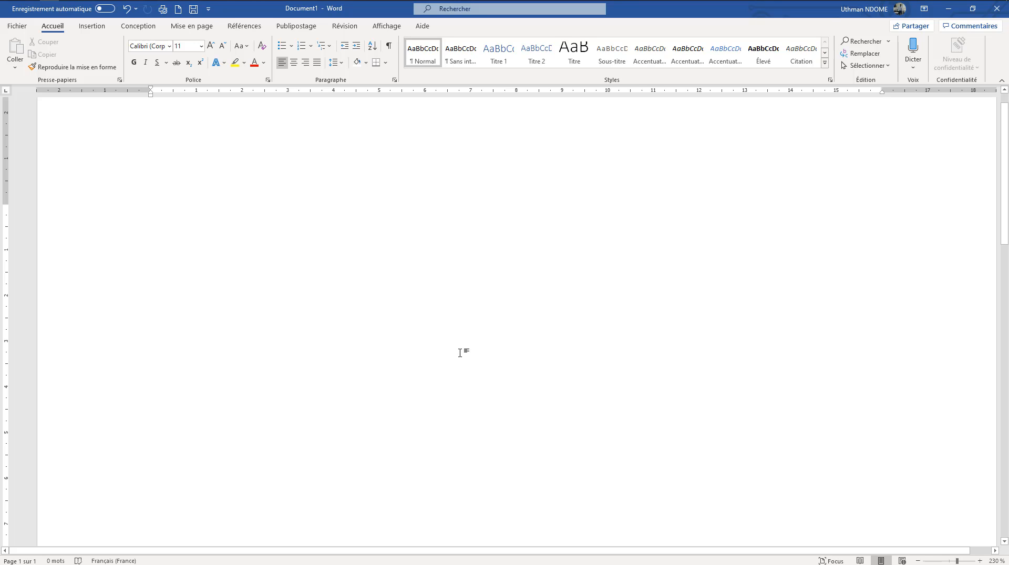
Write "BONJOUR" in capitals as the first line of the blank document and start a new line
type("co")
key("BackSpace")
key("BackSpace")
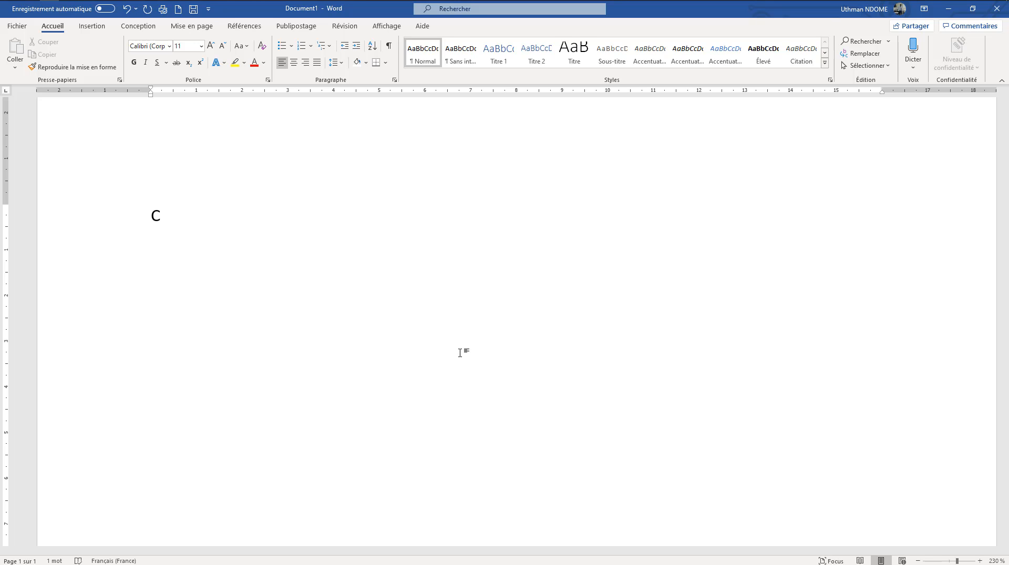
type("o")
key("BackSpace")
key("BackSpace")
type("BONJOUR")
key("Return")
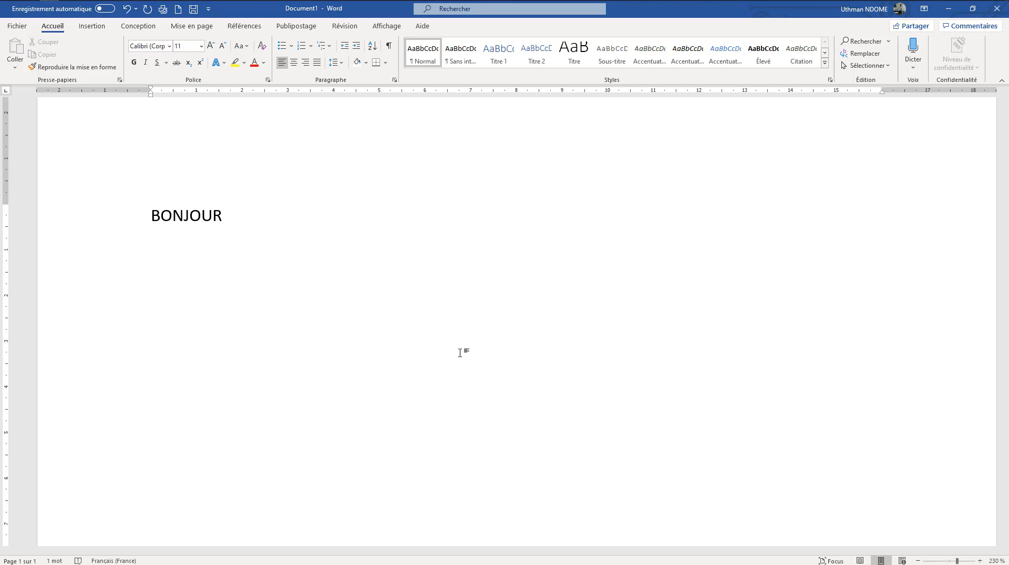
Add "Comment" and "Cava" as the second and third lines of the document
type("Comment")
key("Return")
type("cv")
key("BackSpace")
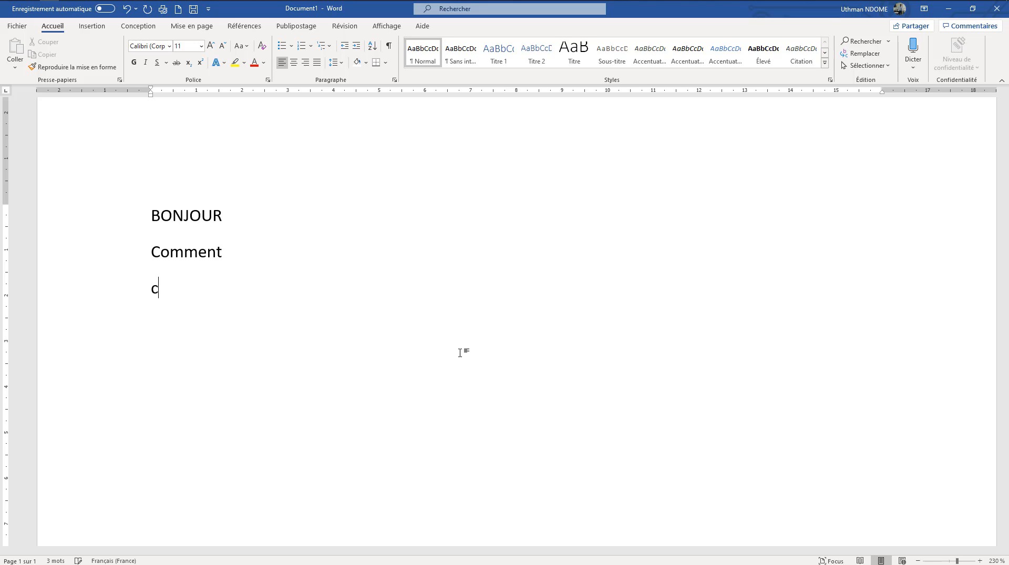
type("ava")
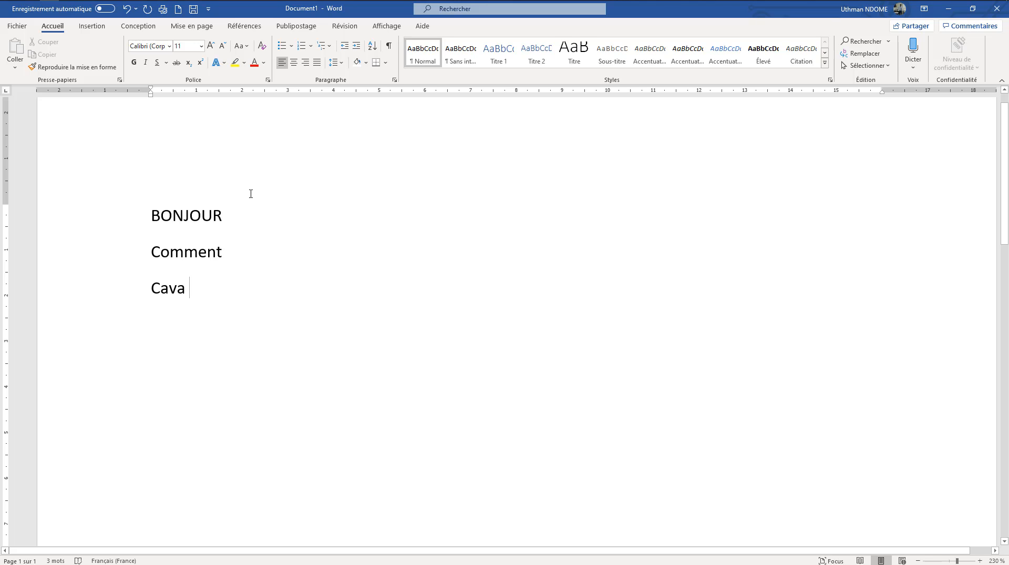
mouse_move(252, 212)
left_mouse_down()
mouse_move(151, 210)
mouse_move(232, 210)
left_mouse_up()
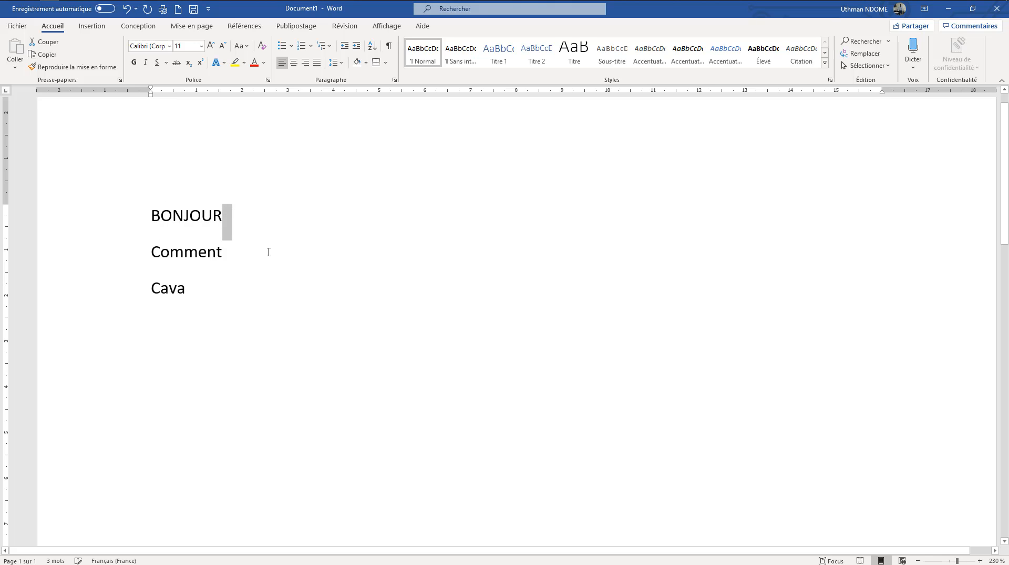
left_click(268, 252)
left_click(236, 218)
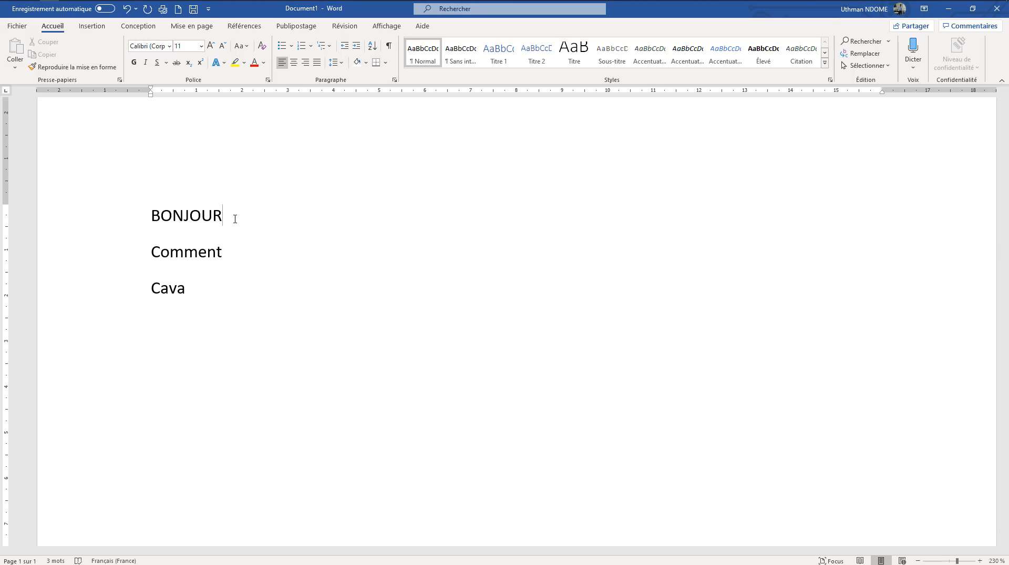
right_click(489, 285)
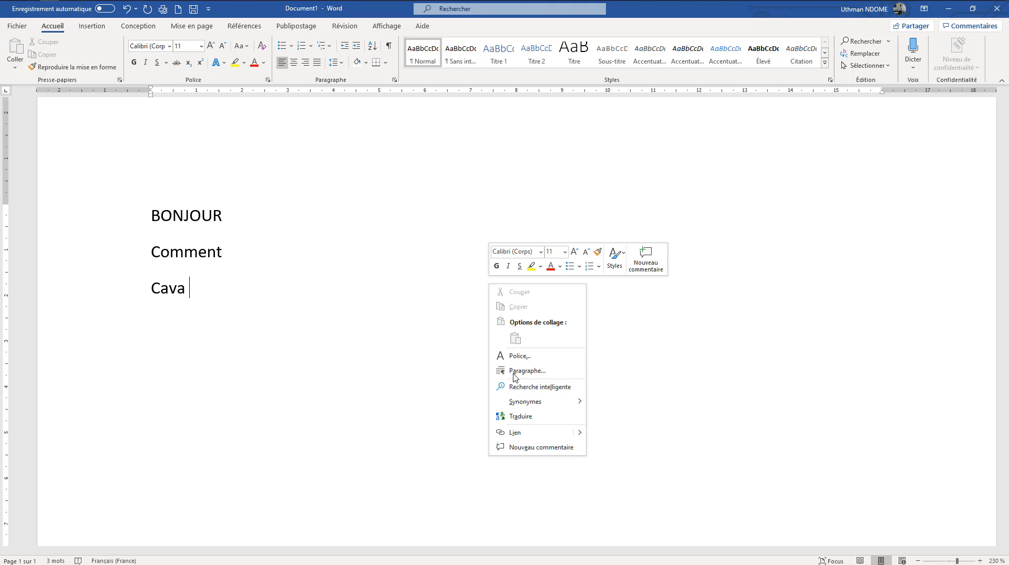
left_click(369, 268)
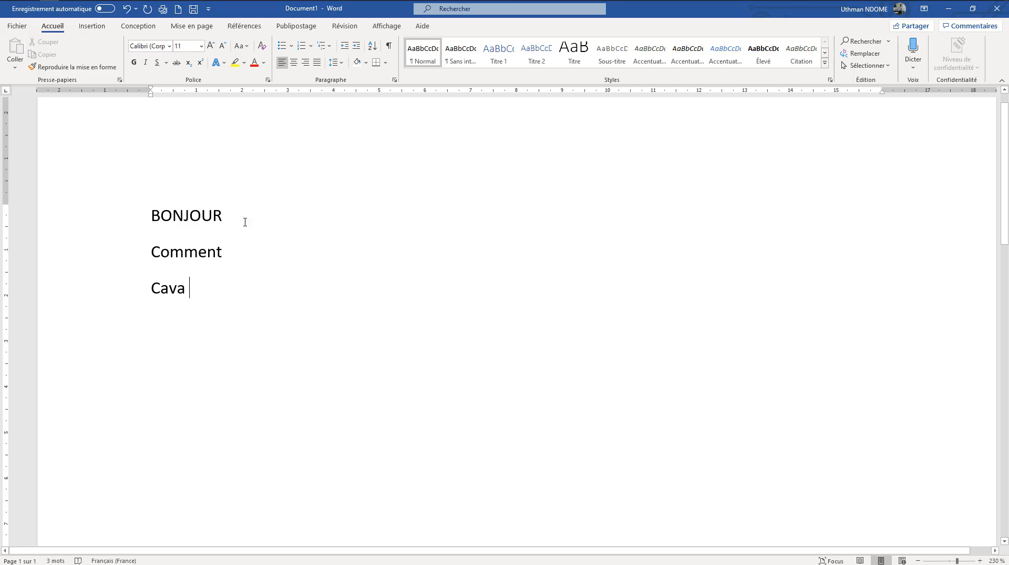
Enlarge the word "BONJOUR" in increments up to font size 22
left_click_drag(222, 216, 152, 213)
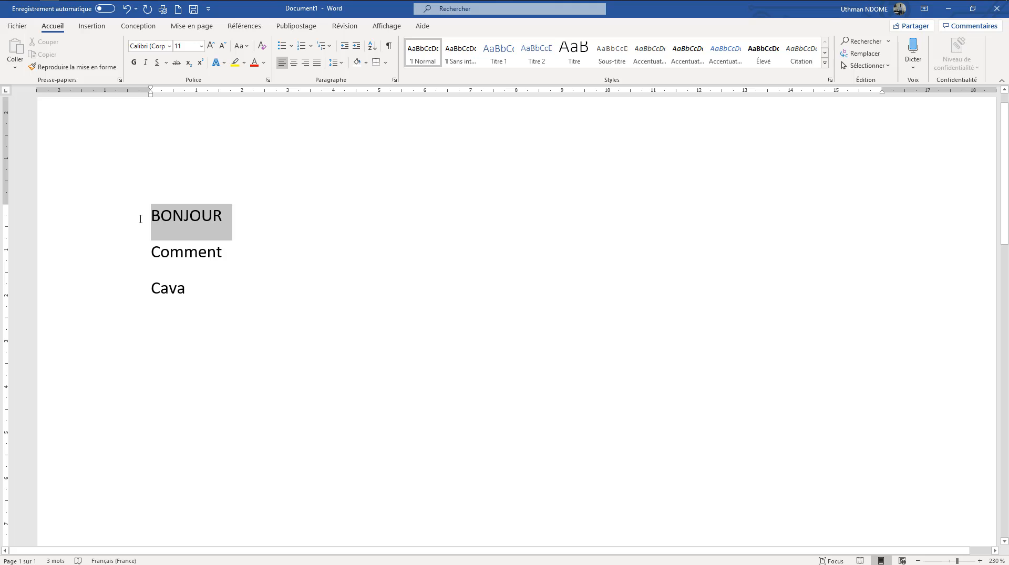
left_click_drag(141, 219, 140, 219)
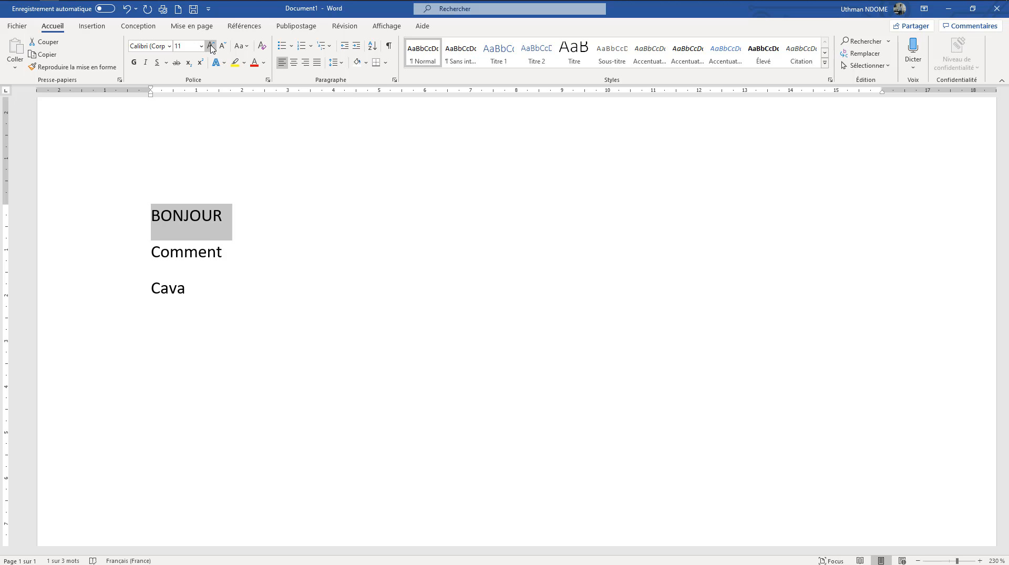
left_click(211, 46)
left_click(210, 47)
left_click(211, 46)
left_click(210, 46)
left_click(211, 46)
left_click(211, 46)
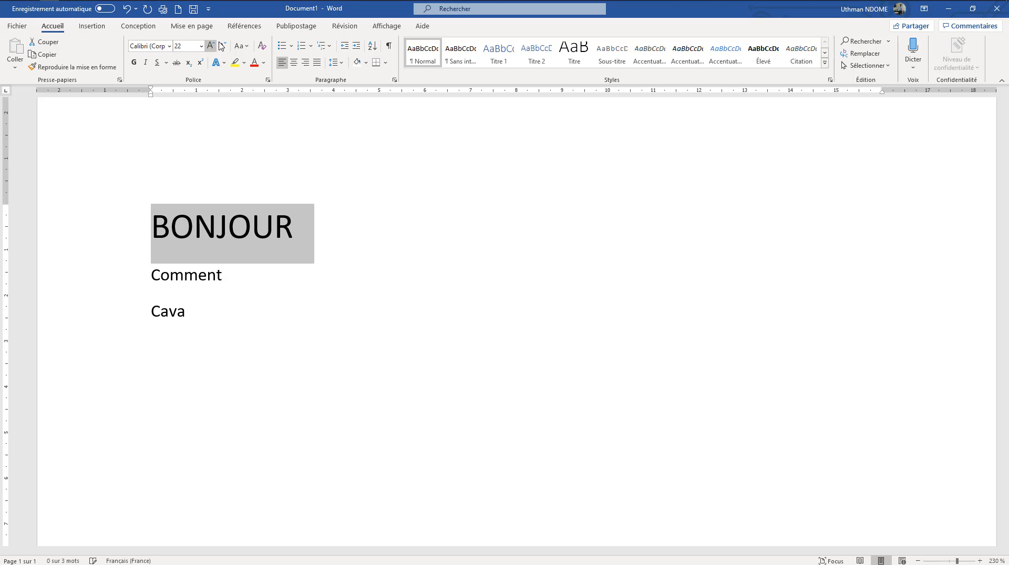
Shrink the selected word "BONJOUR" in increments down to font size 10
left_click(223, 53)
left_click(223, 52)
left_click(224, 52)
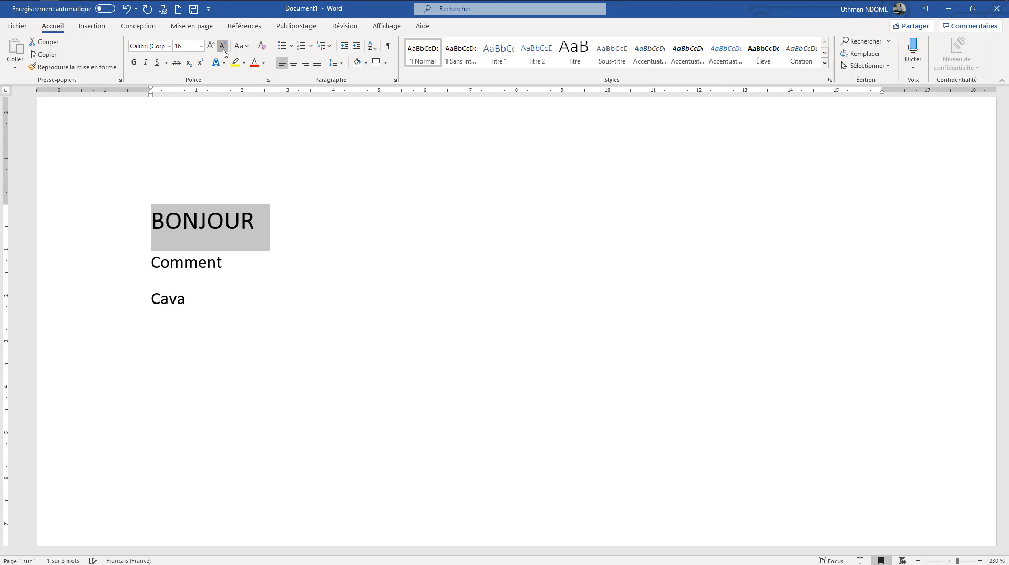
left_click(223, 52)
left_click(224, 53)
left_click(223, 52)
left_click(224, 52)
Set the font size of the selected word "BONJOUR" to 50
left_click(189, 47)
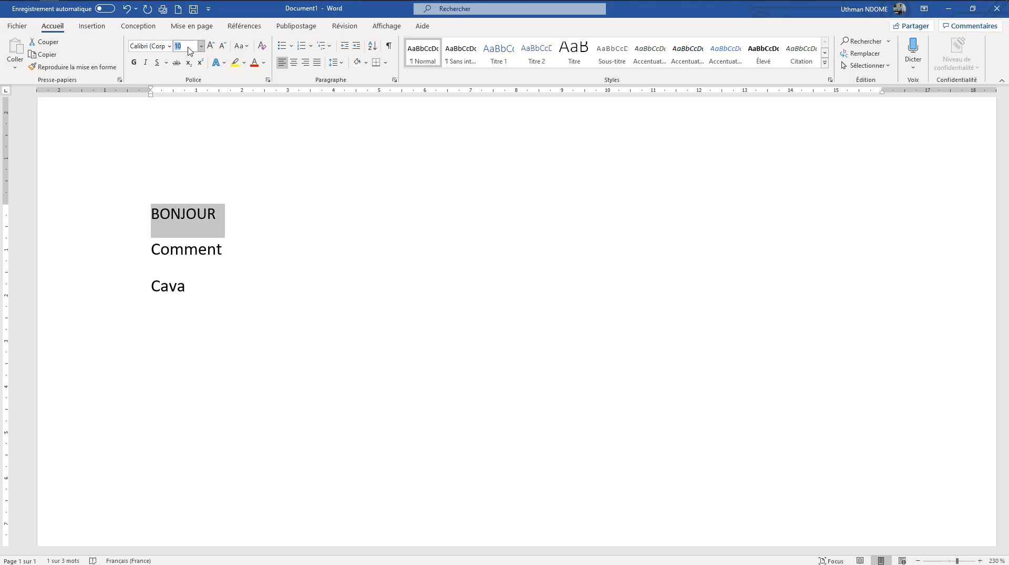
key("BackSpace")
type("50")
key("Return")
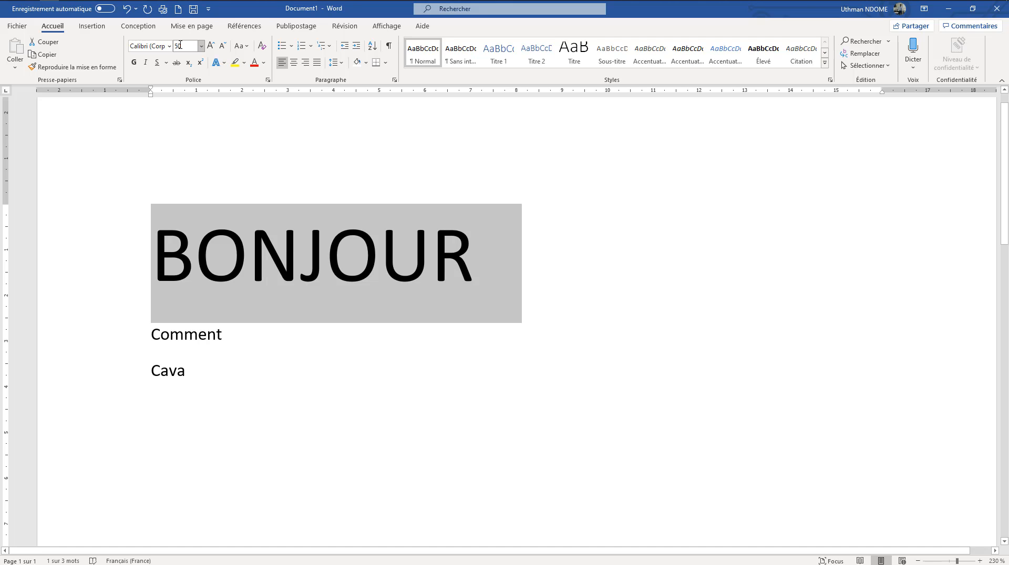
Set the font size of the selected word "BONJOUR" to 21
left_click(185, 48)
key("BackSpace")
type("2")
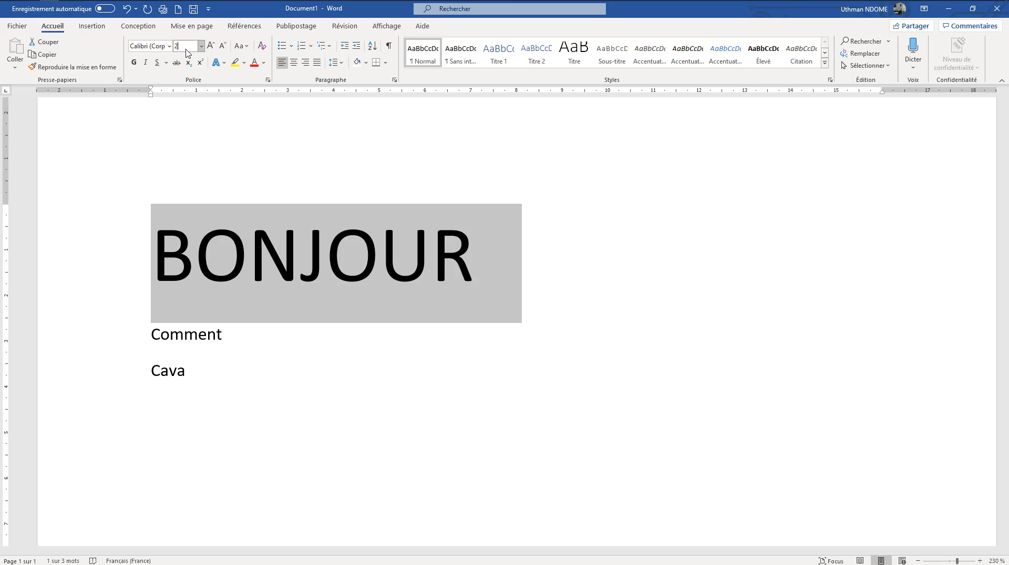
type("1")
key("Return")
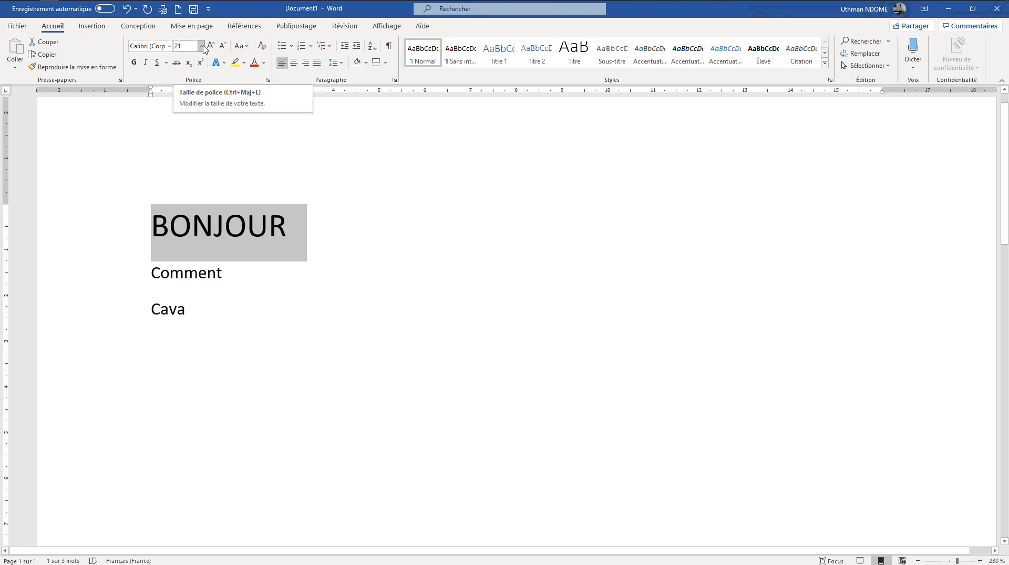
Choose the preset font size 12 for "BONJOUR" and deselect the word
left_click(202, 47)
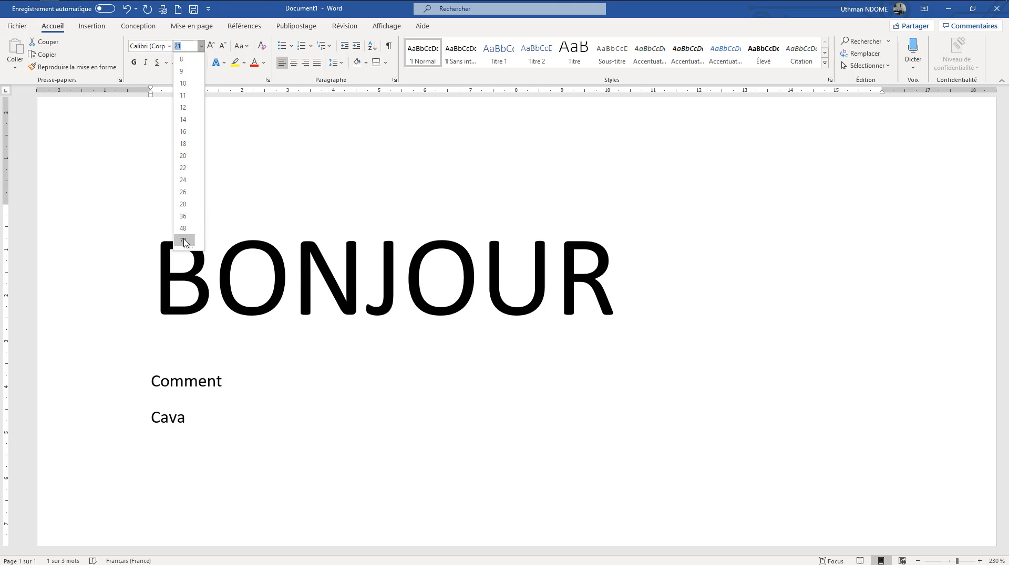
left_click_drag(182, 248, 195, 369)
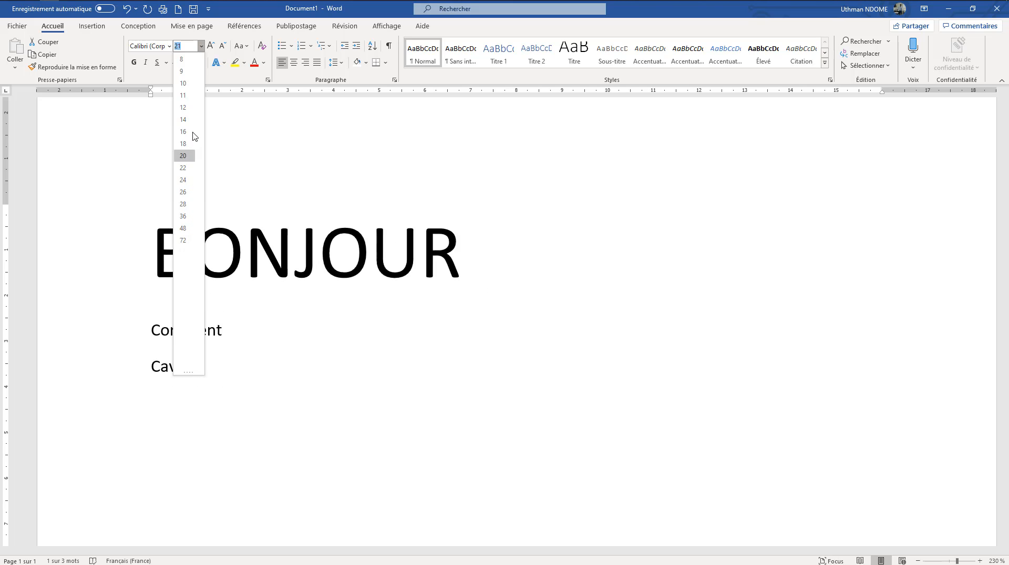
left_click(190, 110)
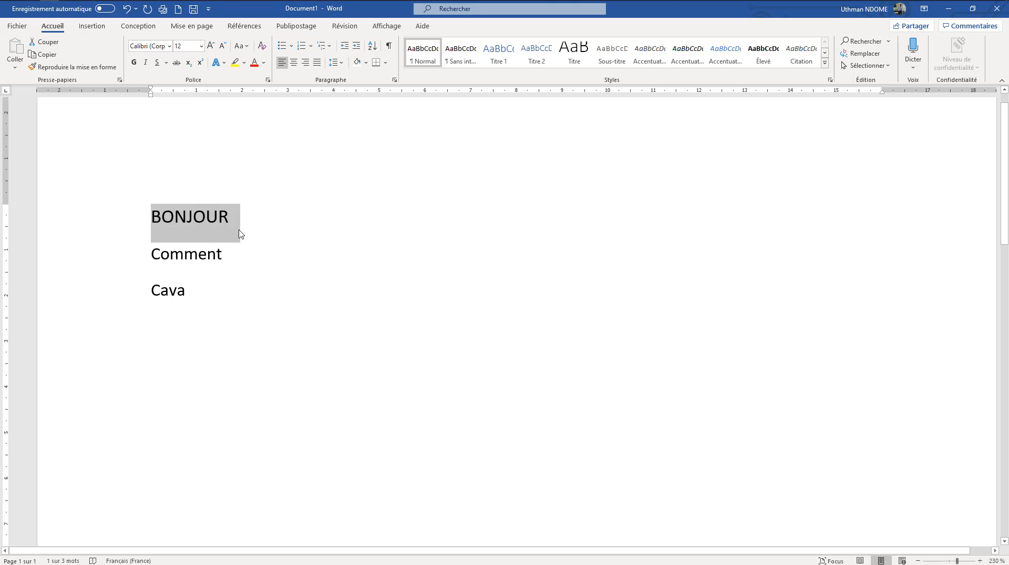
left_click(286, 218)
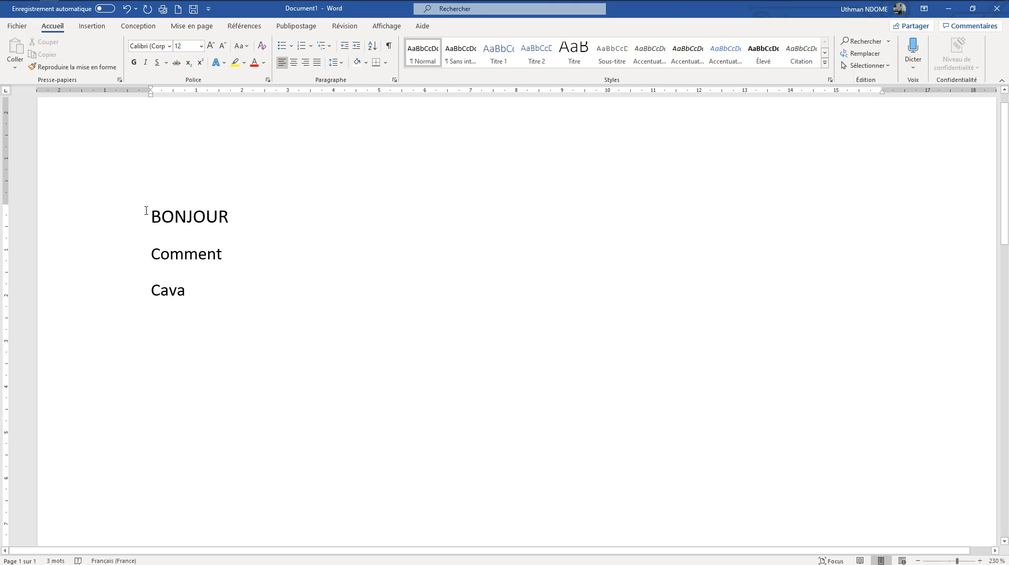
Enlarge the word "BONJOUR" in increments up to font size 24 and deselect it
left_click_drag(149, 216, 241, 215)
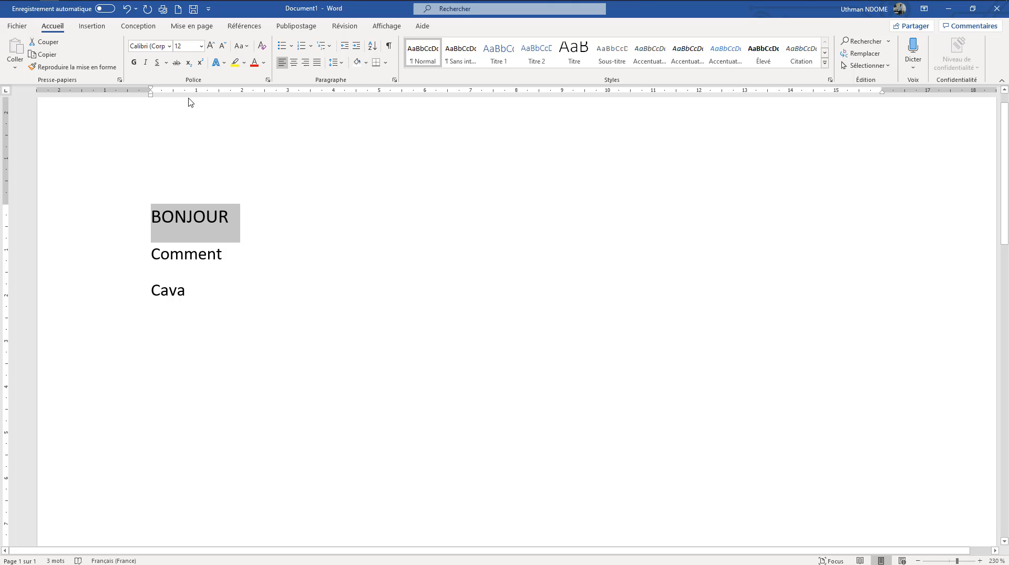
left_click(211, 47)
left_click(210, 46)
left_click(211, 47)
left_click(211, 46)
left_click(211, 46)
left_click(210, 46)
left_click(343, 254)
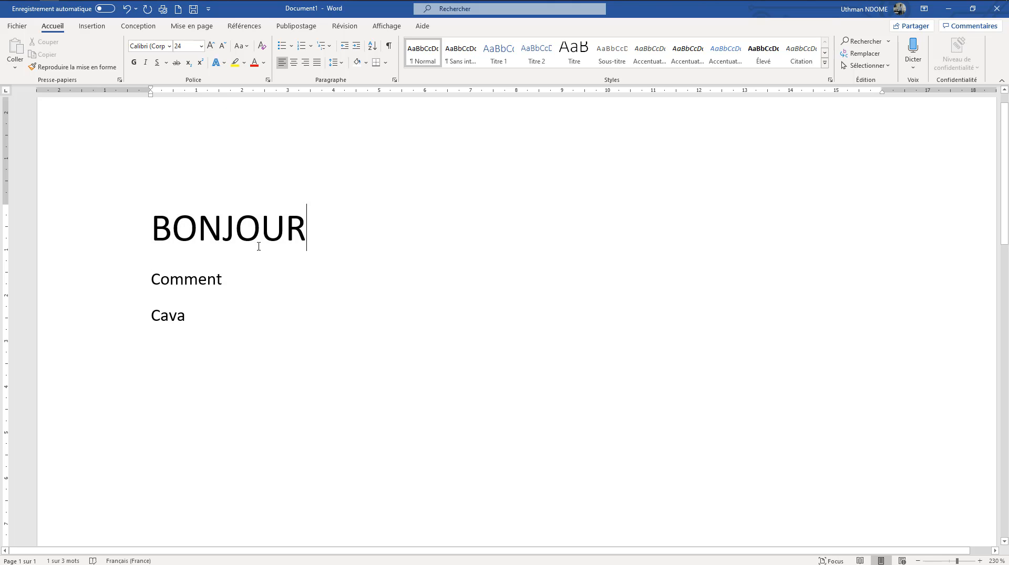
Indent the "Comment" line by six tab steps, so that it starts at about 7.5 cm
left_click(151, 225)
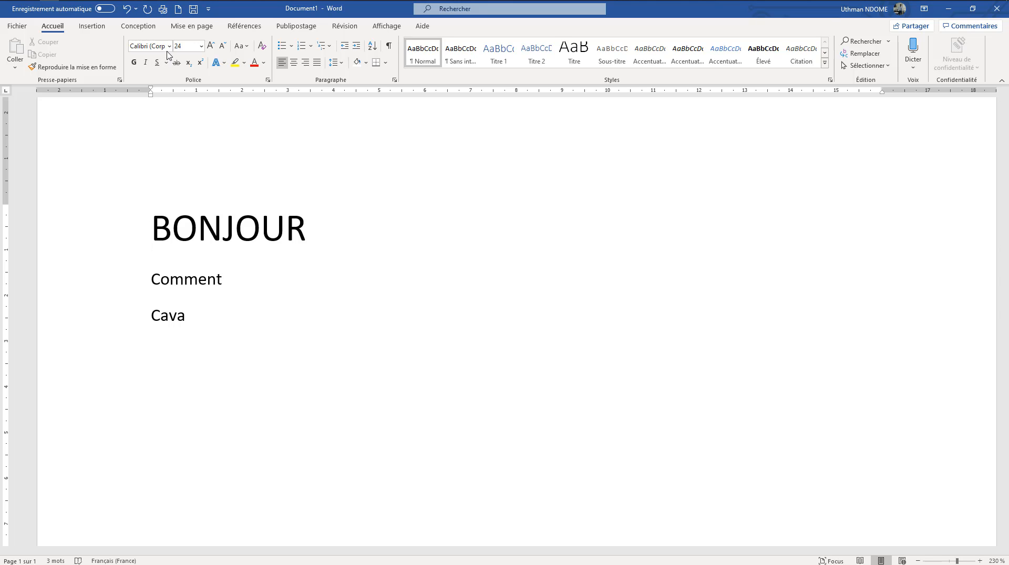
left_click(152, 275)
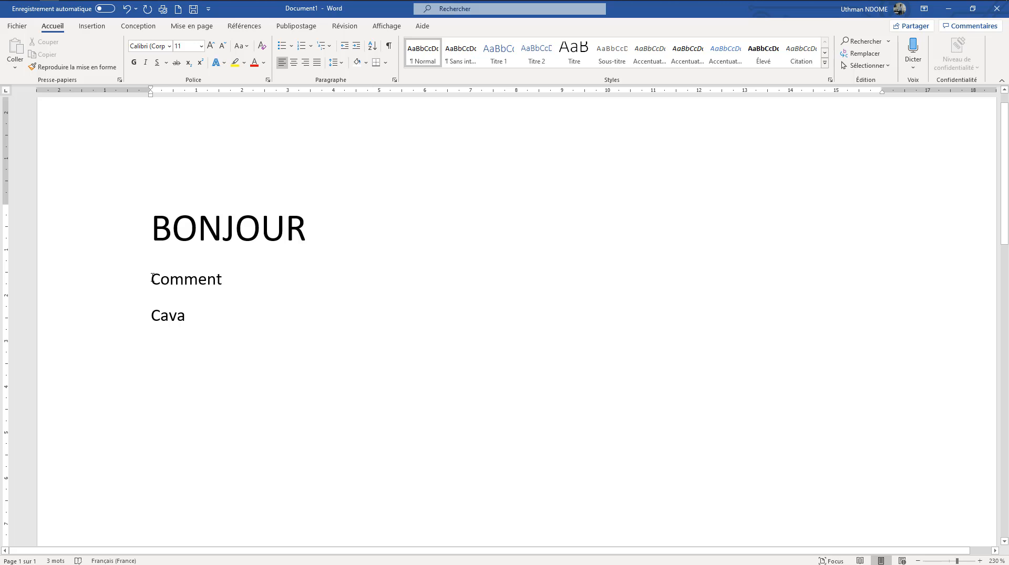
key("Tab")
key("Tab")
key("Tab")
key("Tab")
key("Tab")
key("Tab")
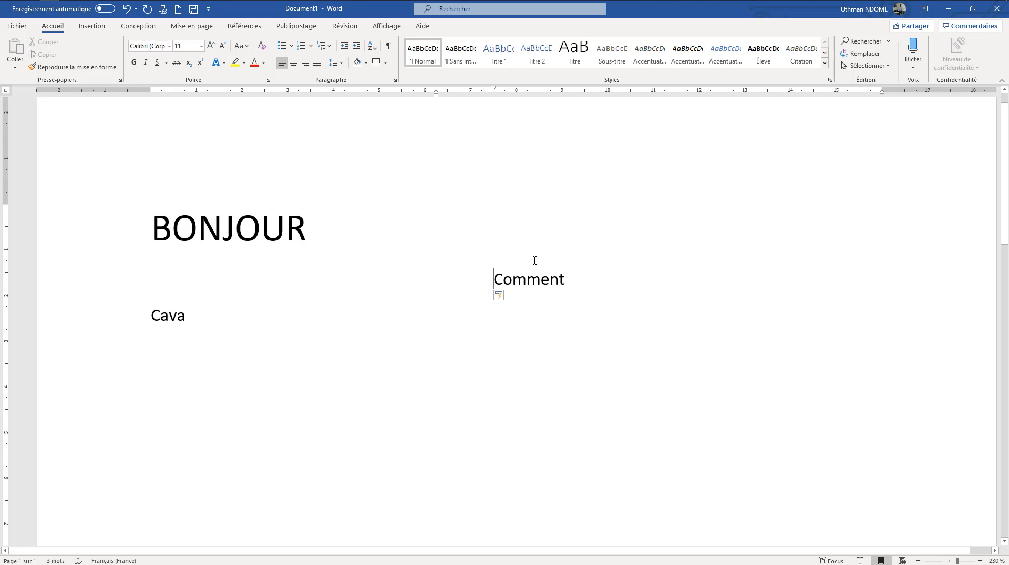
left_click(169, 46)
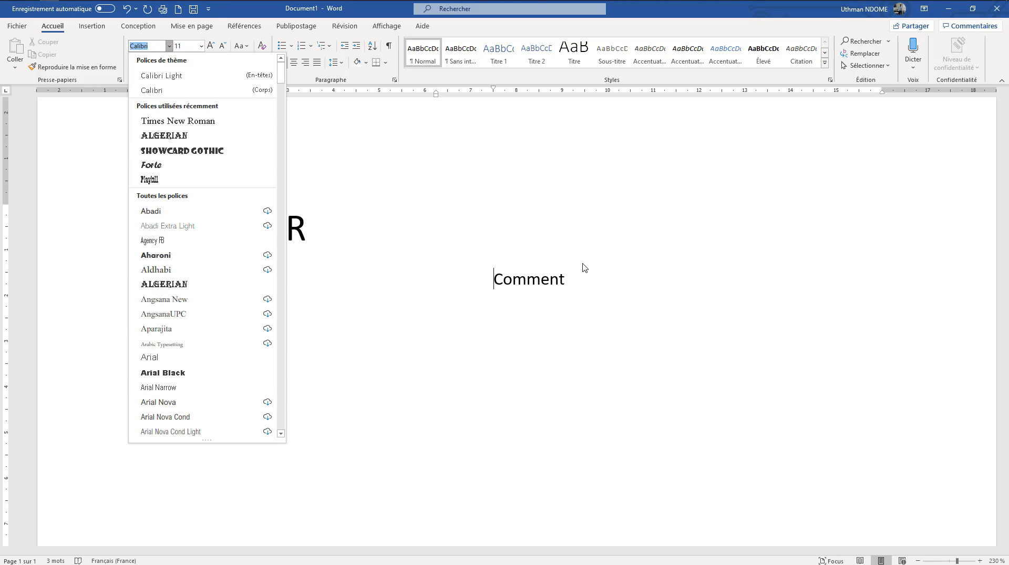
left_click(588, 285)
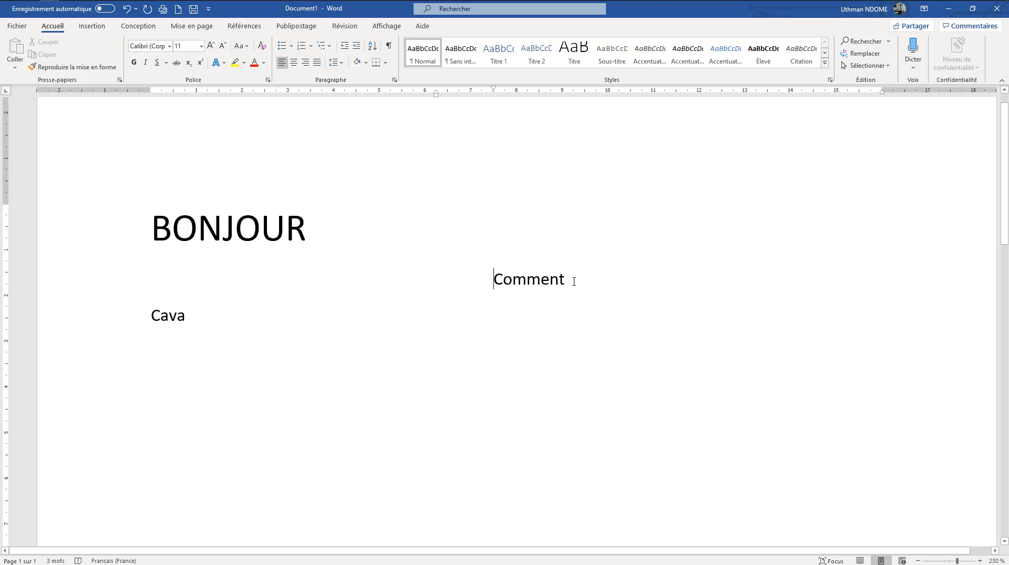
left_click_drag(568, 280, 492, 284)
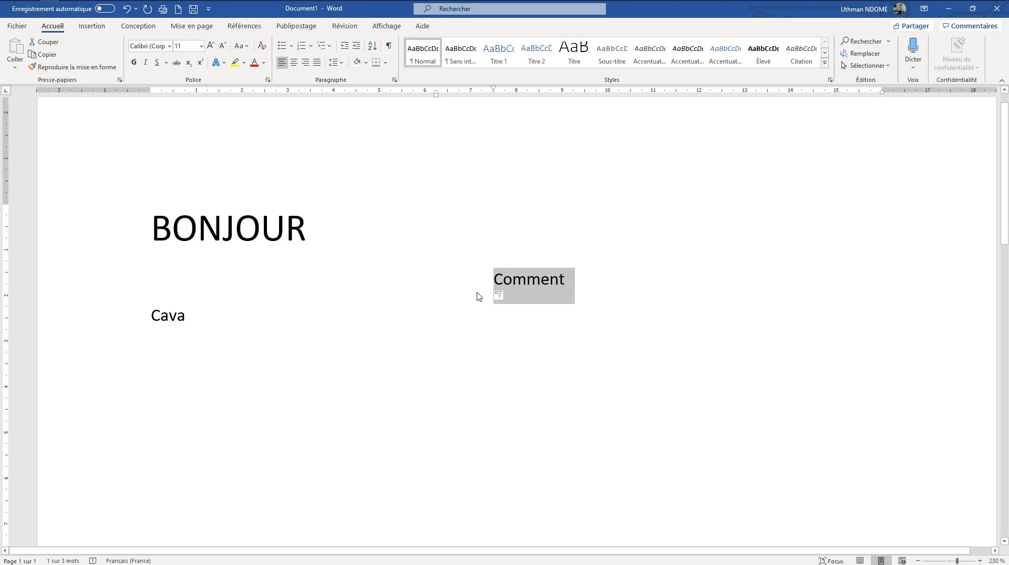
left_click(475, 293)
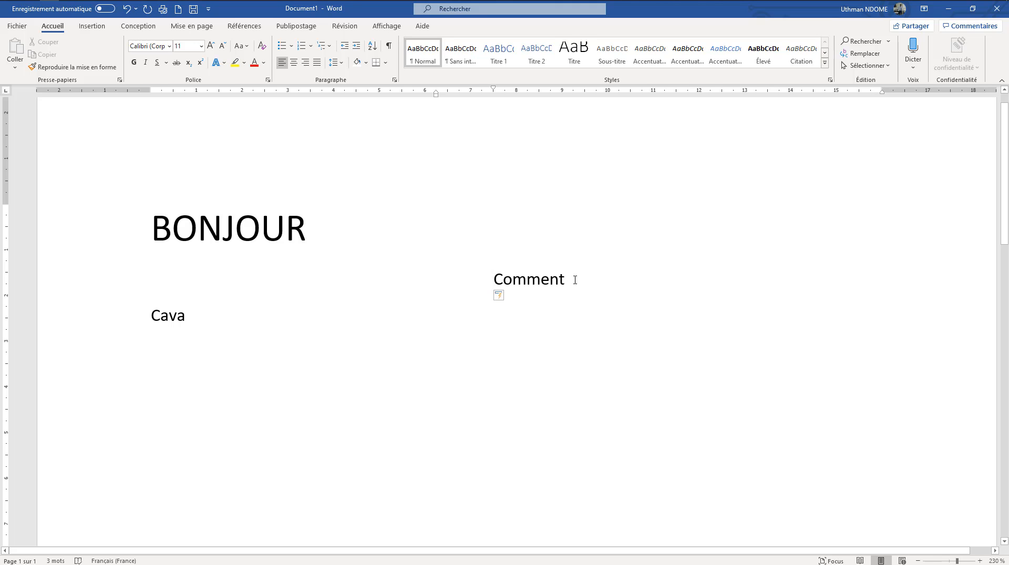
left_click_drag(574, 280, 475, 284)
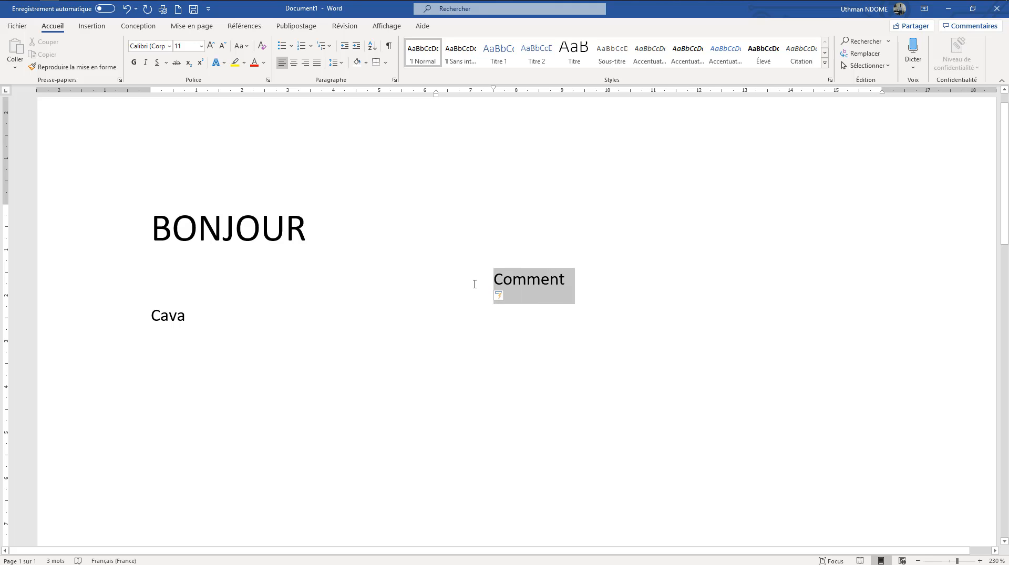
left_click(493, 301)
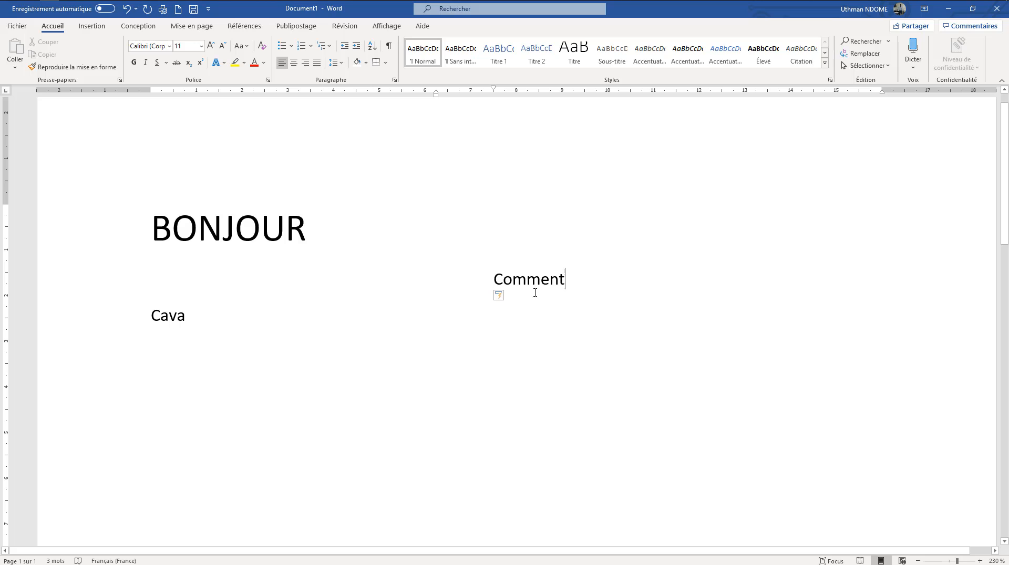
left_click_drag(534, 293, 491, 293)
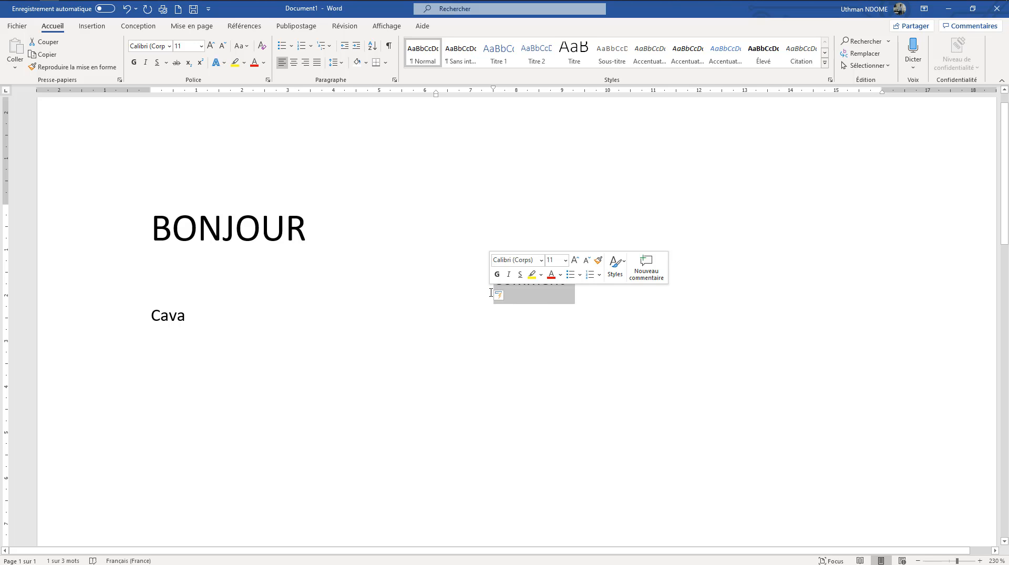
Place the insertion point after "Cava" and raise the font size there in increments up to 110
left_click(493, 369)
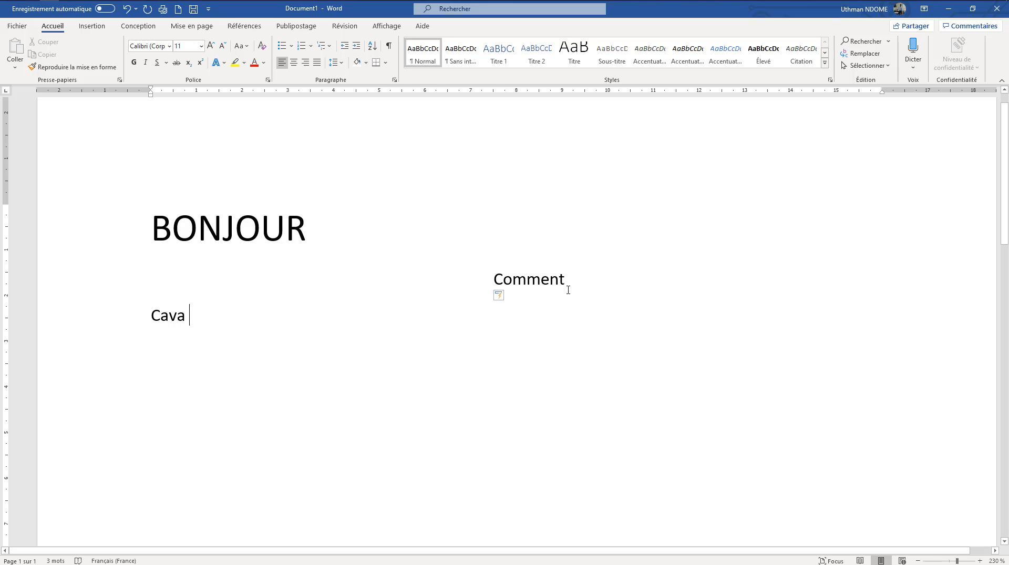
left_click(210, 46)
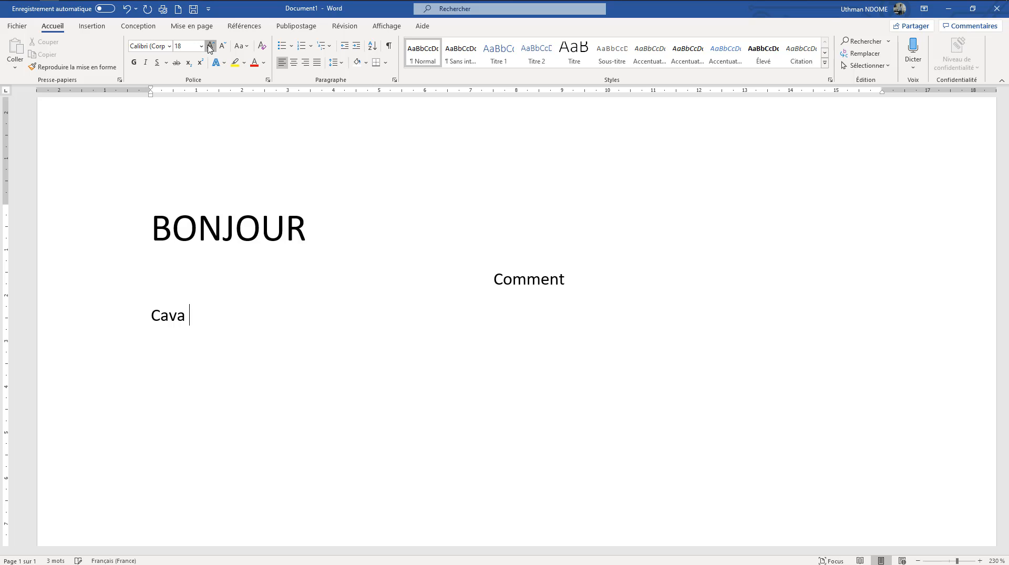
left_click(210, 47)
left_click(210, 46)
left_click(210, 46)
left_click(210, 47)
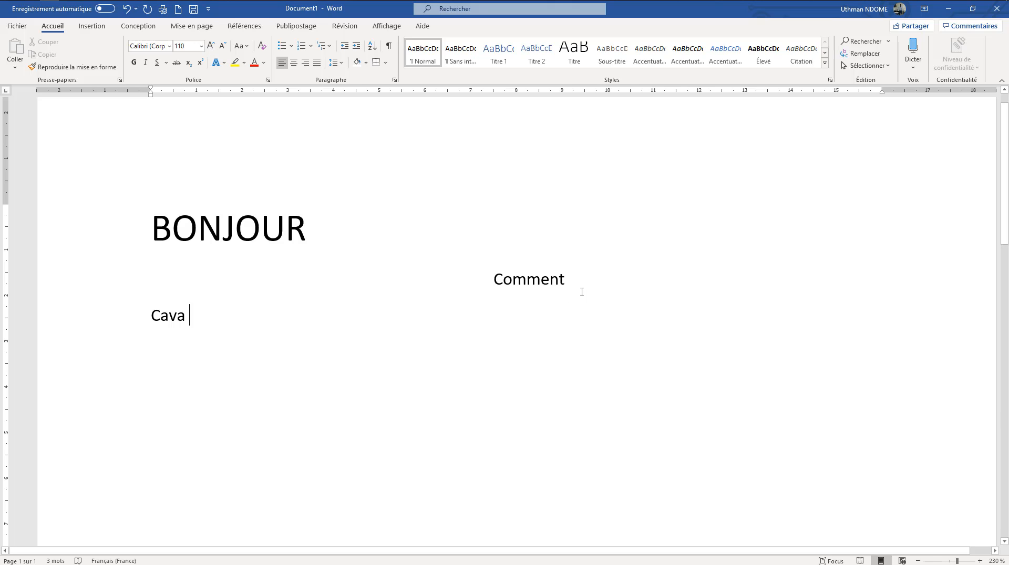
Select the word "Comment", set its font to Forte and deselect it
left_click_drag(581, 291, 574, 349)
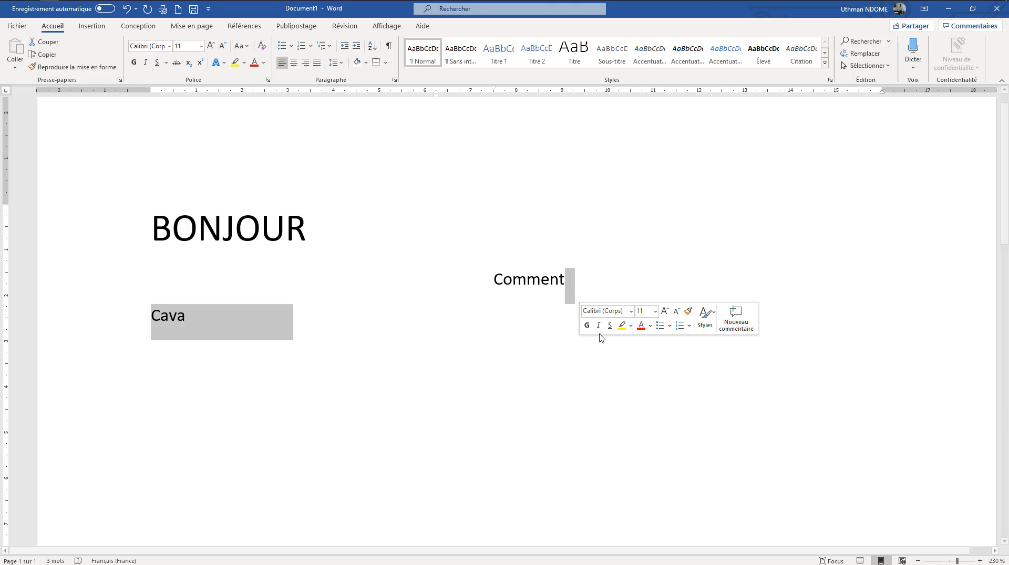
left_click(514, 345)
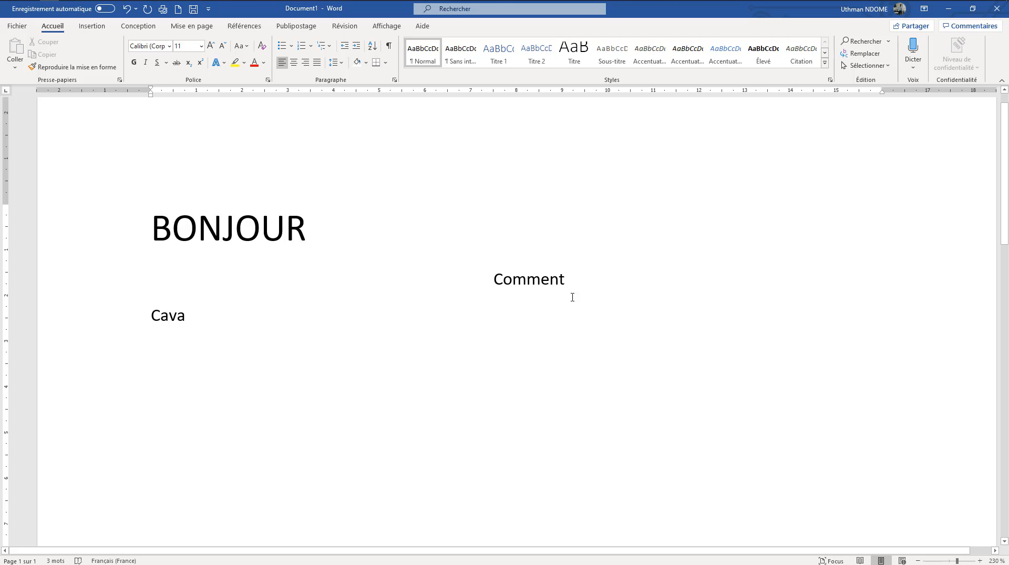
left_click_drag(558, 297, 490, 271)
left_click(574, 369)
left_click_drag(579, 292, 493, 289)
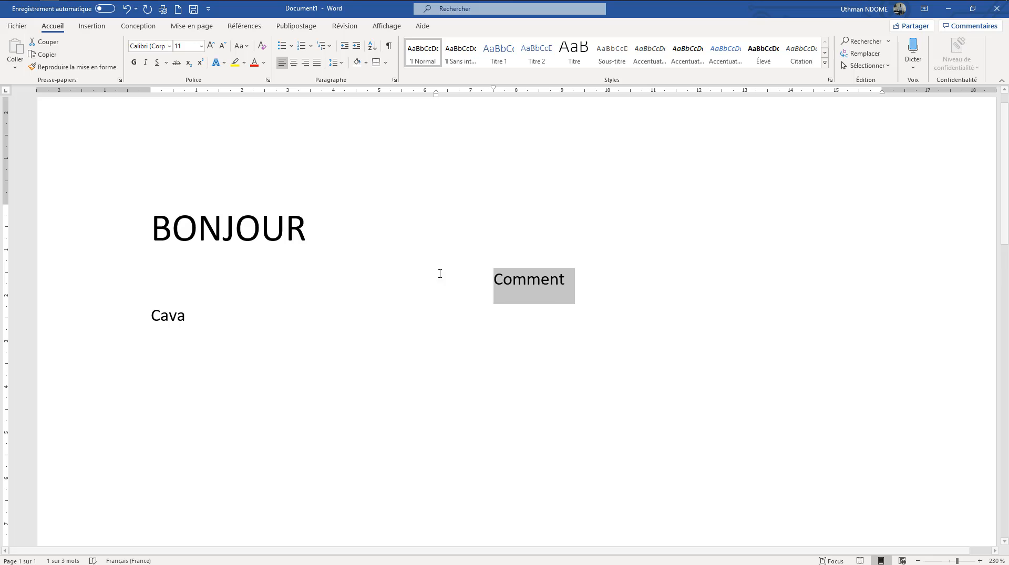
left_click(169, 47)
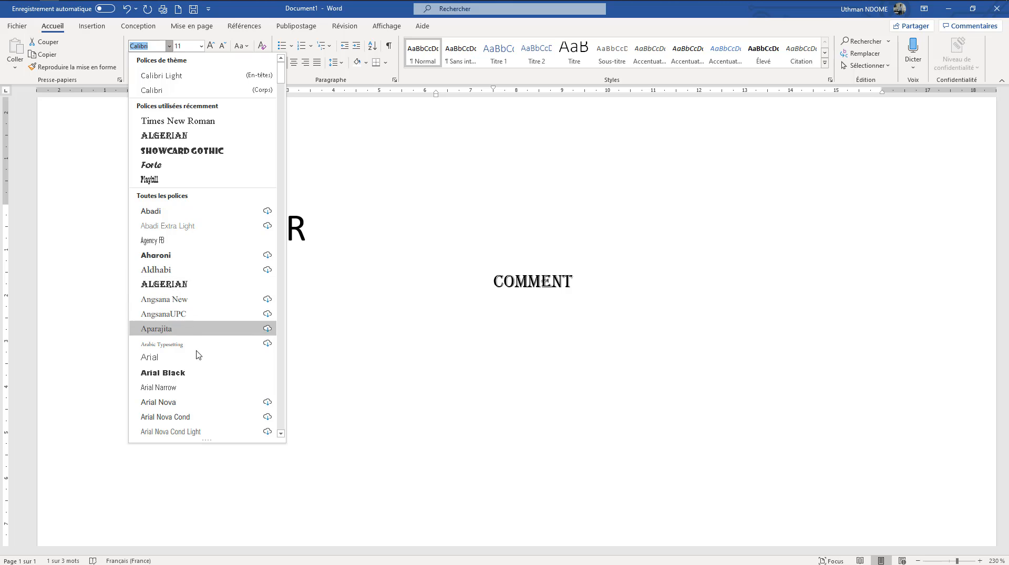
left_click(212, 166)
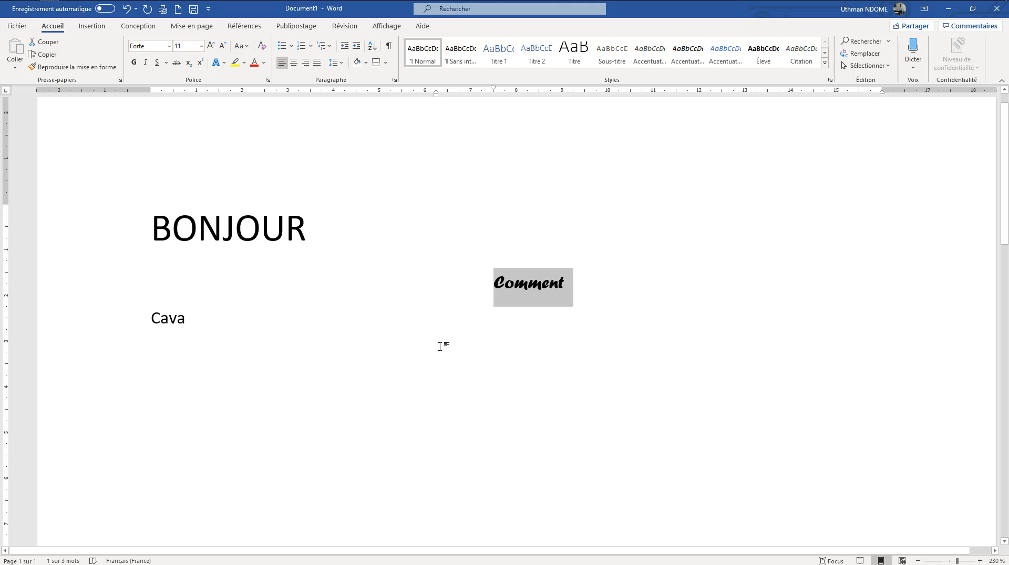
left_click(228, 329)
Select the word "Cava" and switch bold on and off for it twice
triple_click(170, 332)
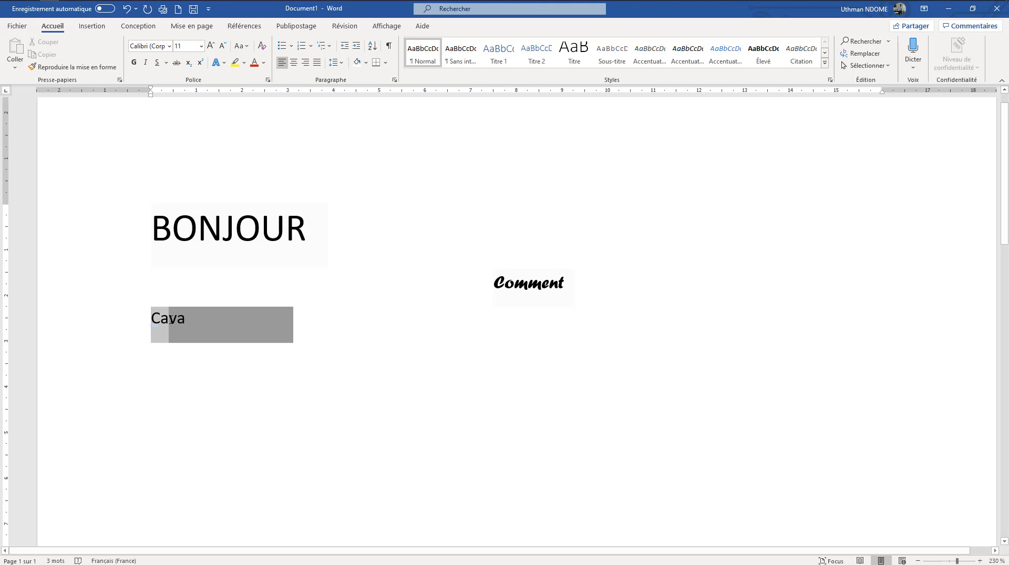
left_click_drag(191, 323, 147, 322)
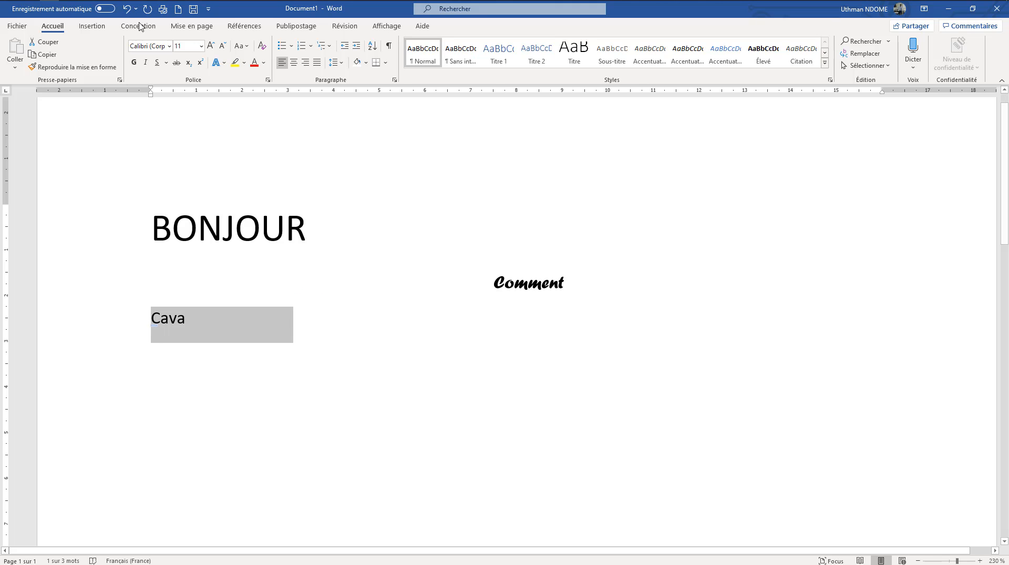
left_click(134, 64)
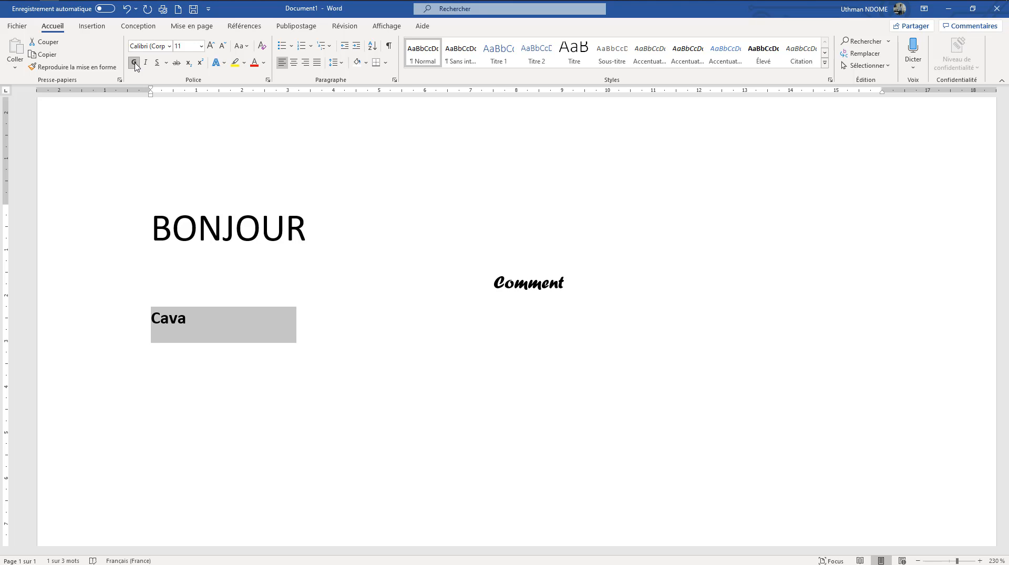
left_click(135, 65)
left_click(135, 64)
left_click(134, 64)
Switch italic on and off twice for the word "Cava"
left_click(147, 63)
left_click(148, 64)
left_click(147, 64)
left_click(147, 64)
Underline the word "Cava" with the wavy underline style and deselect it
left_click(157, 63)
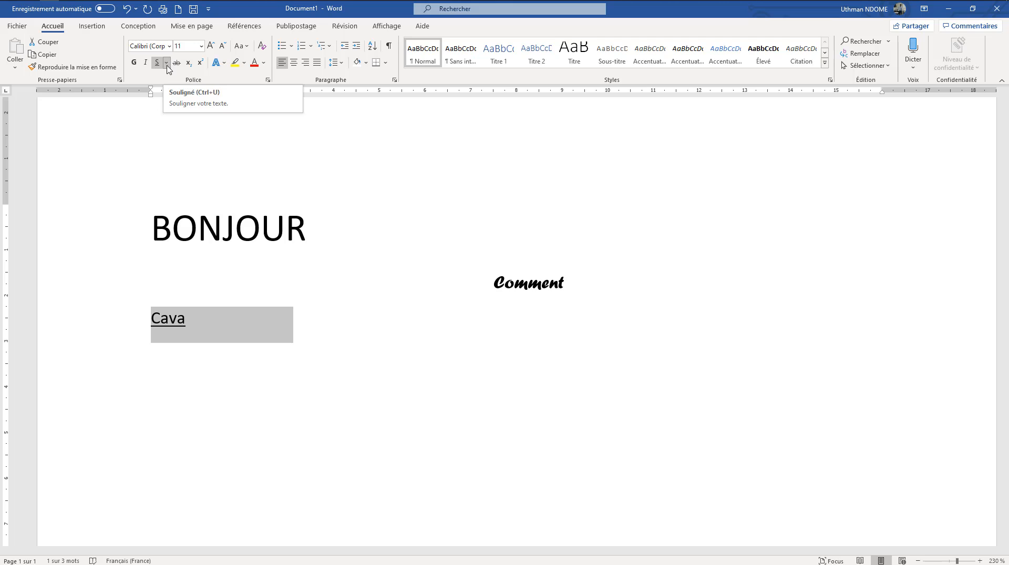
left_click(166, 63)
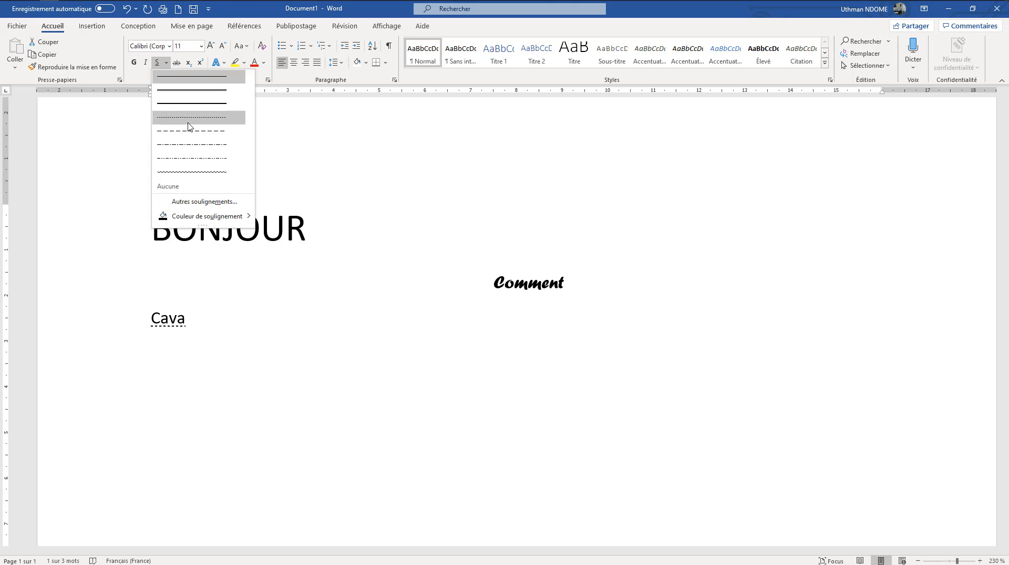
left_click(187, 172)
left_click(330, 306)
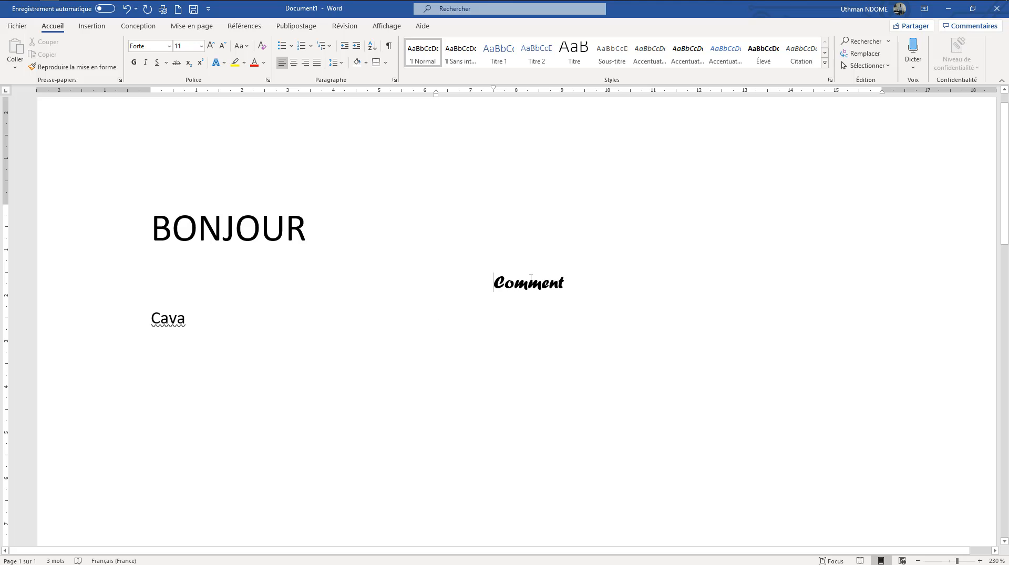
Select the word "BONJOUR", apply strikethrough to it and deselect it
left_click_drag(489, 280, 563, 283)
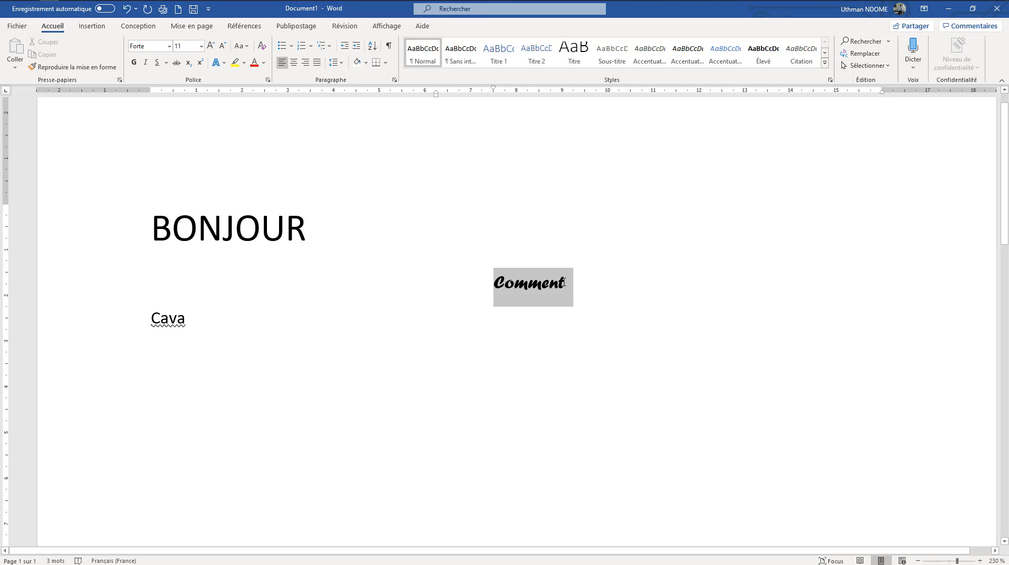
left_click_drag(306, 231, 152, 237)
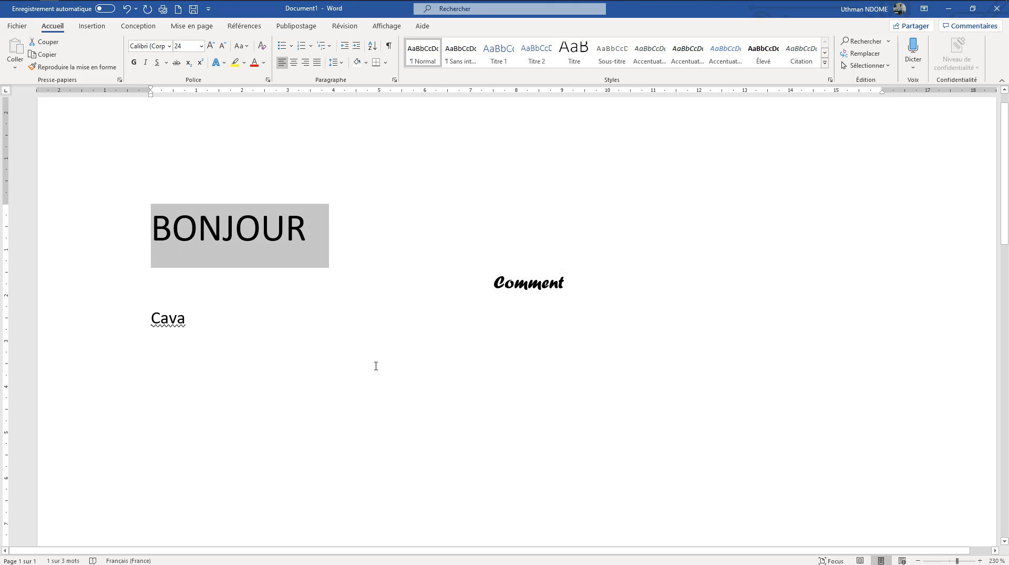
left_click(176, 64)
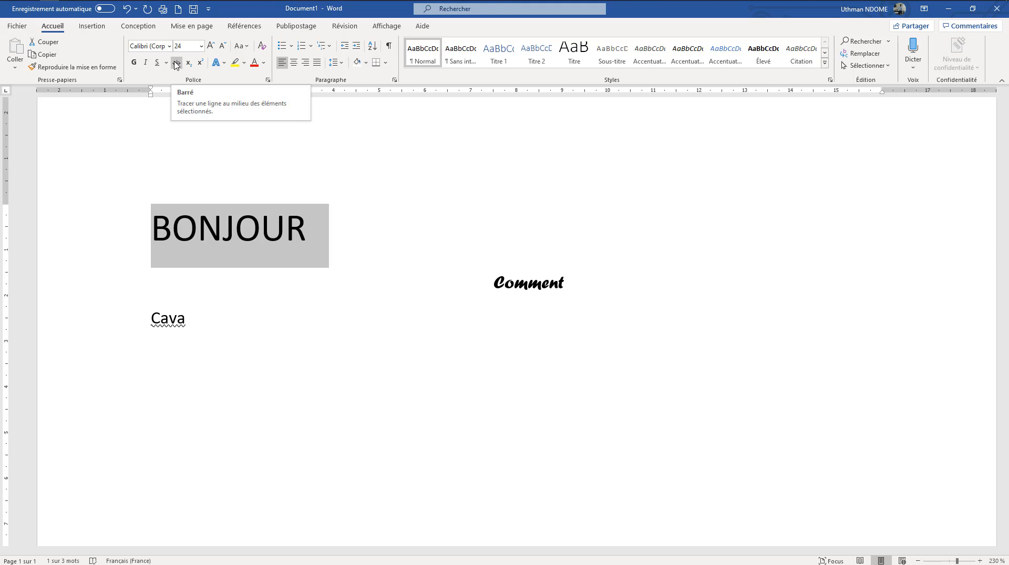
left_click(442, 429)
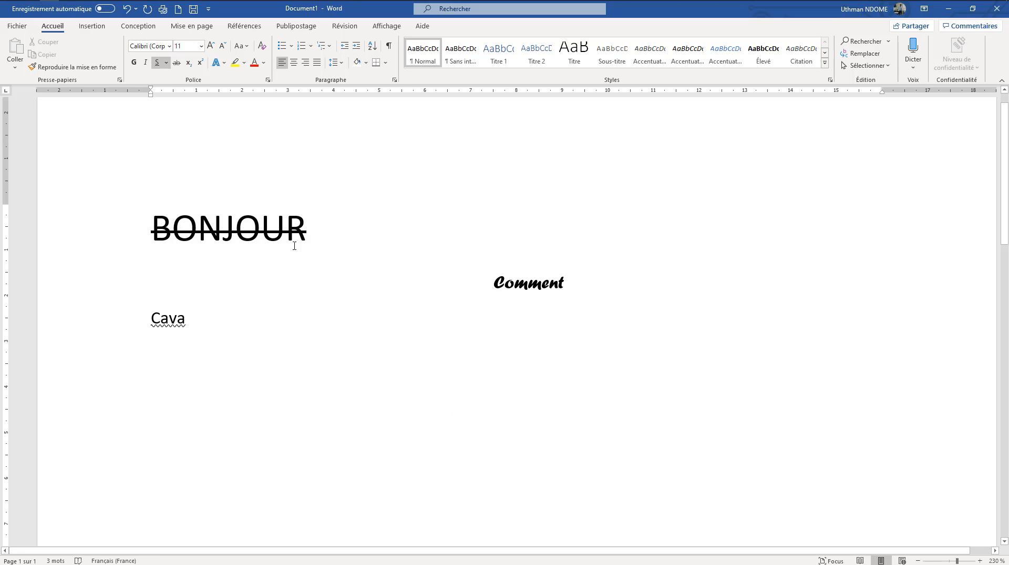
left_click_drag(294, 246, 117, 225)
left_click(367, 360)
left_click_drag(339, 239, 151, 232)
Start a new empty line below "Cava" with underlining switched off, removing the trial letter "O"
left_click(191, 319)
key("Return")
key("Return")
key("Return")
key("Return")
key("Return")
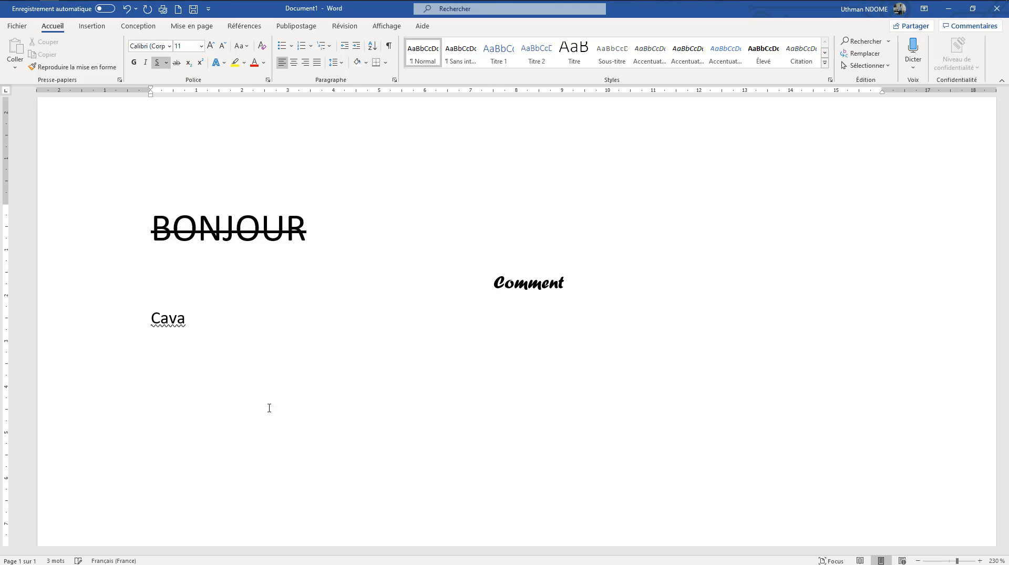
key("Return")
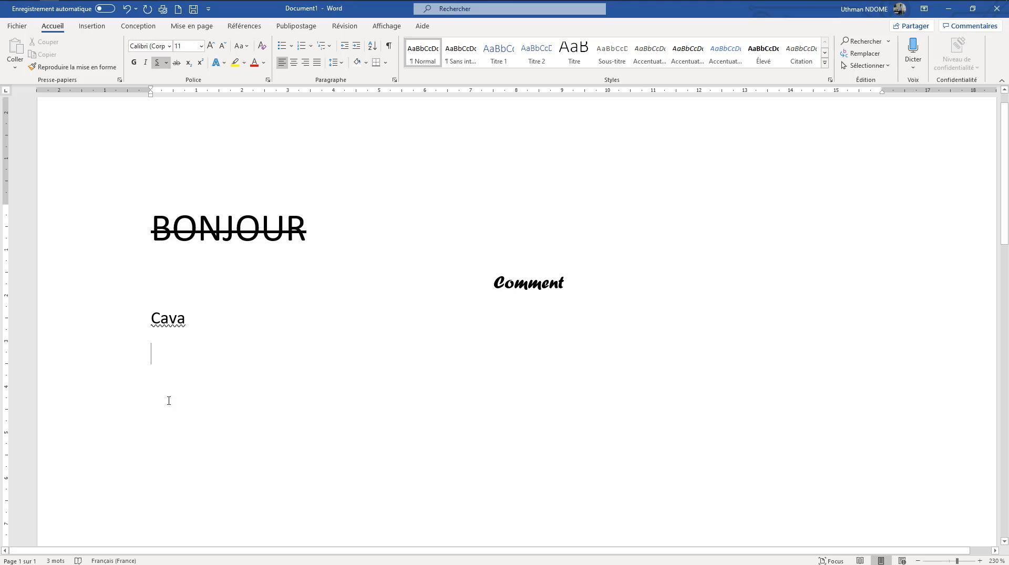
type("O")
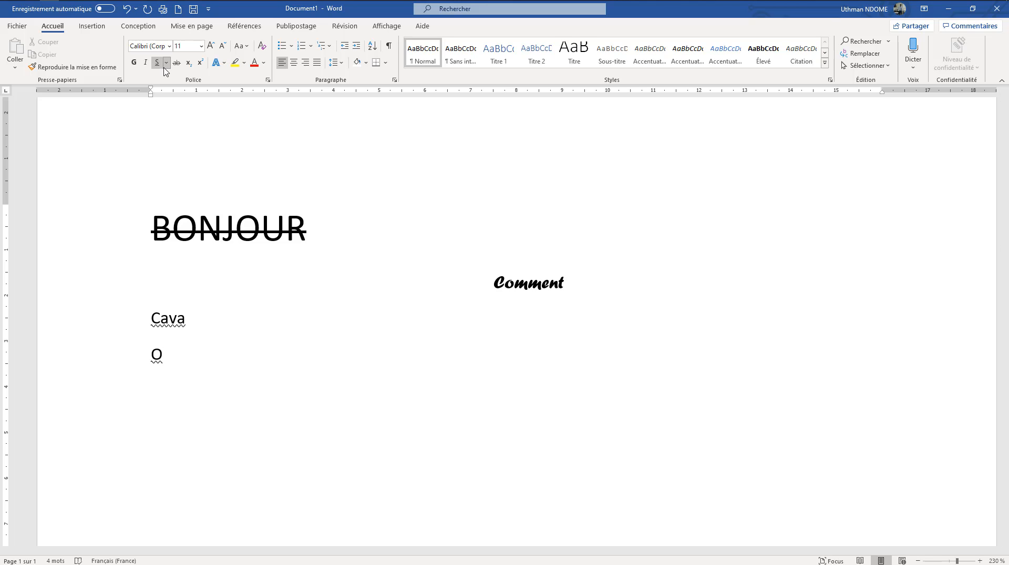
key("BackSpace")
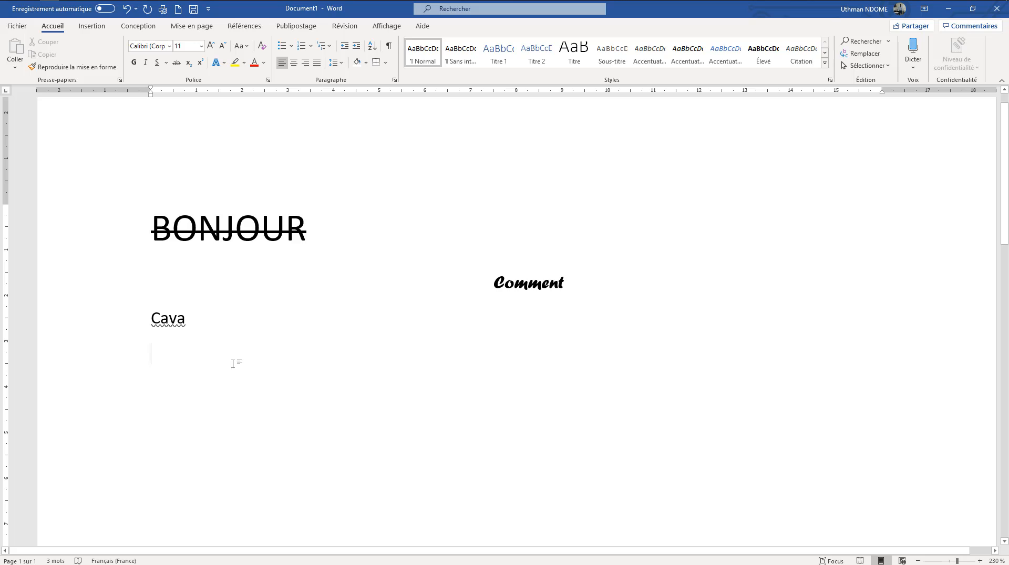
Write "O2" on the new line with the 2 as subscript, and delete both characters
type("O2")
key("BackSpace")
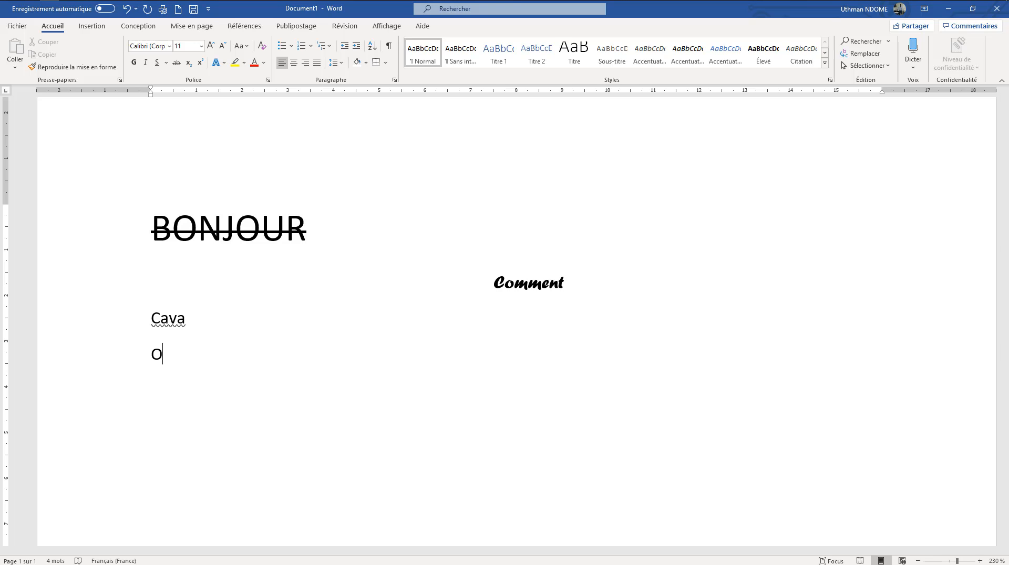
left_click(189, 64)
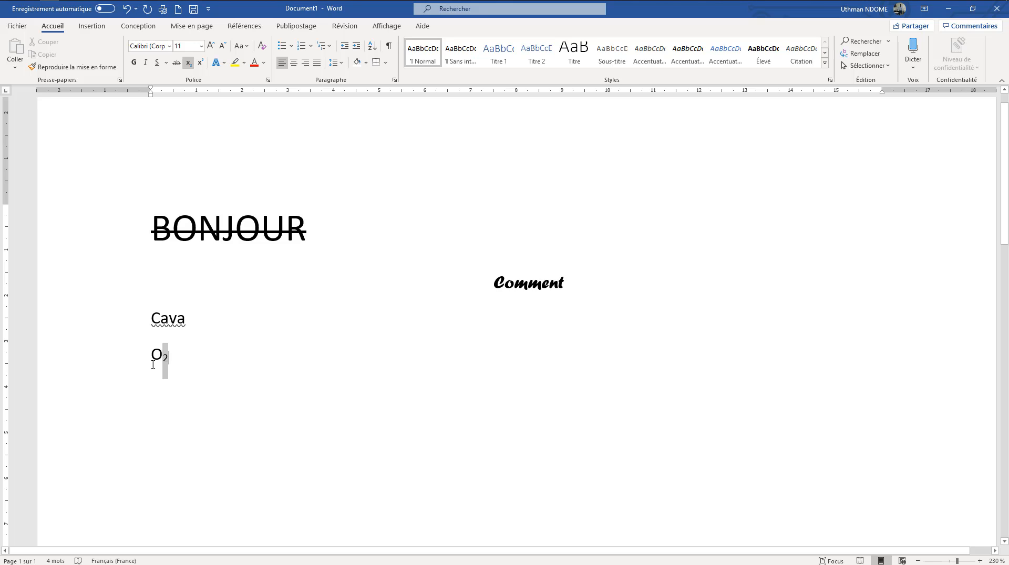
double_click(172, 362)
left_click(189, 371)
key("BackSpace")
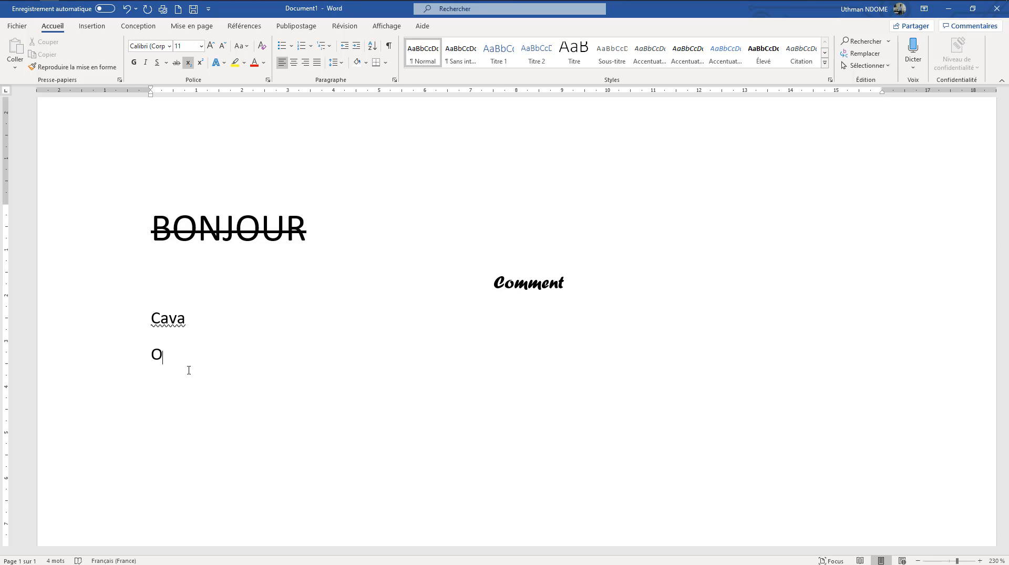
key("BackSpace")
Write the formula "H₂O" below "Cava", with only the 2 as subscript
left_click(189, 63)
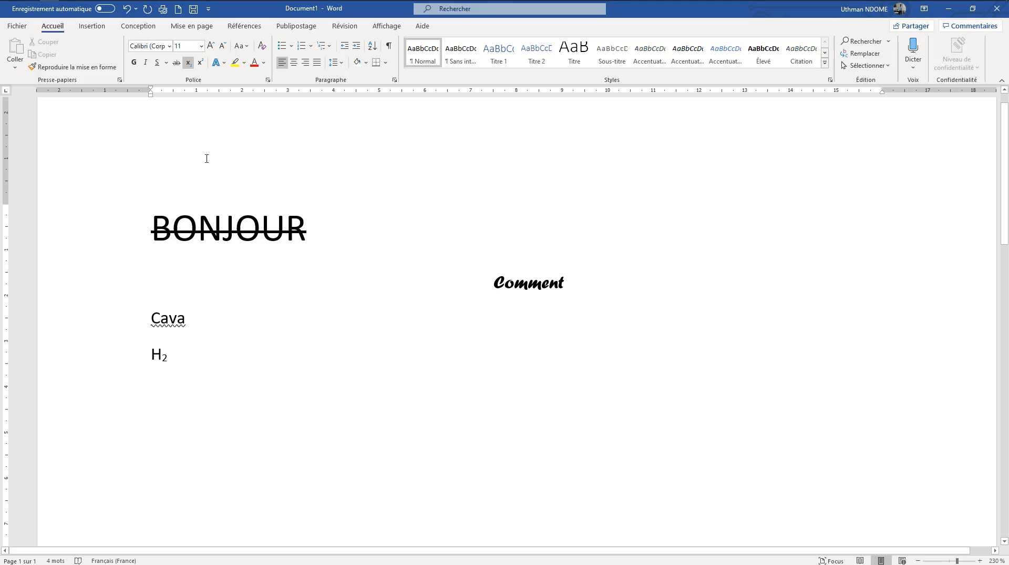
left_click(192, 67)
key("BackSpace")
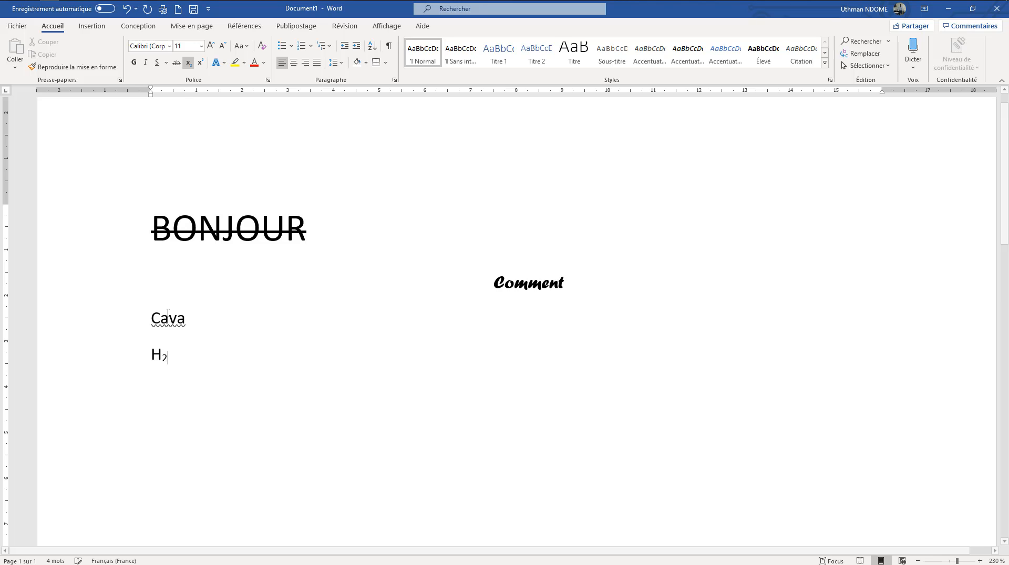
left_click(189, 63)
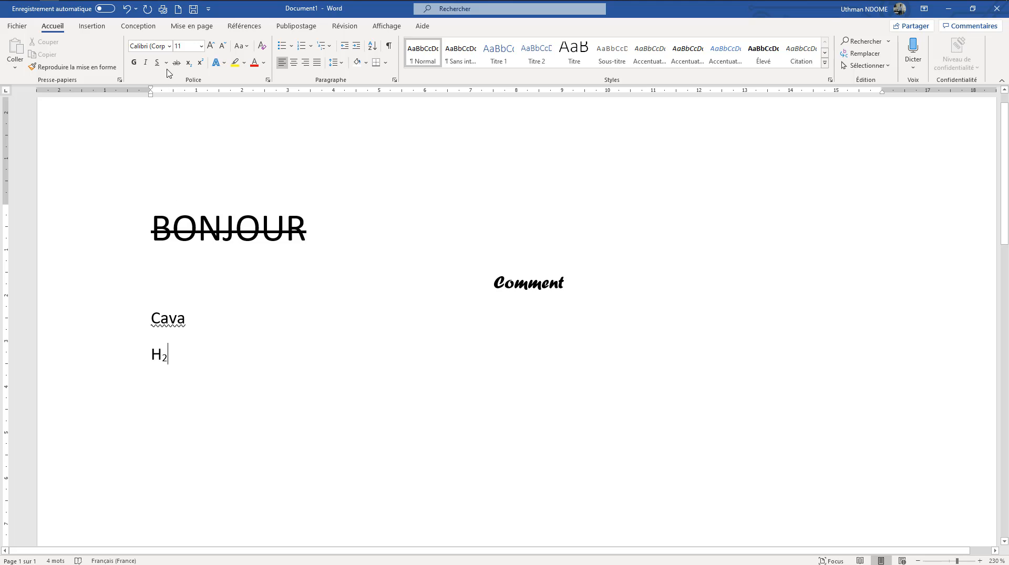
left_click(188, 62)
left_click(189, 65)
type("O")
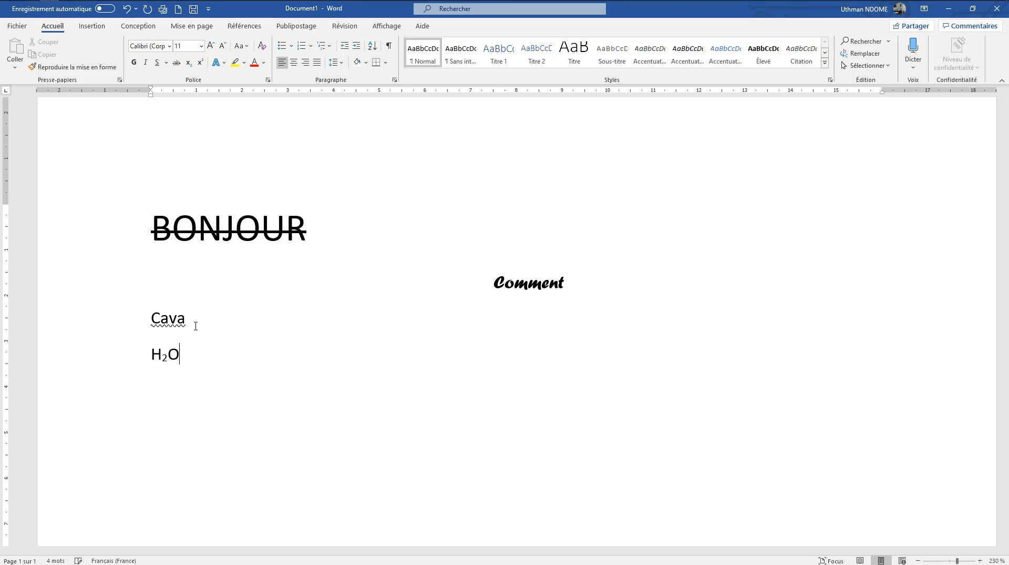
left_click(142, 352)
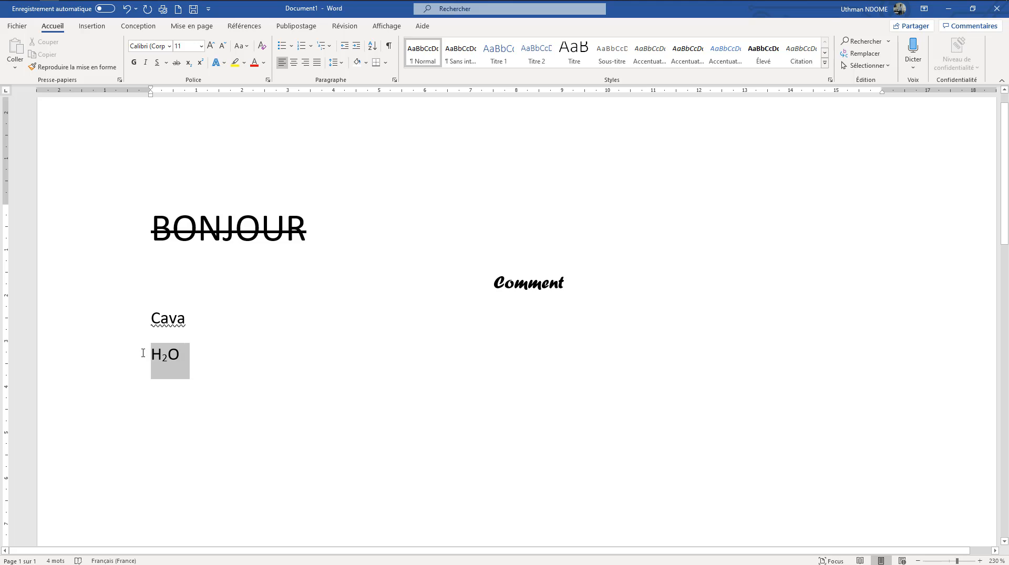
left_click(228, 346)
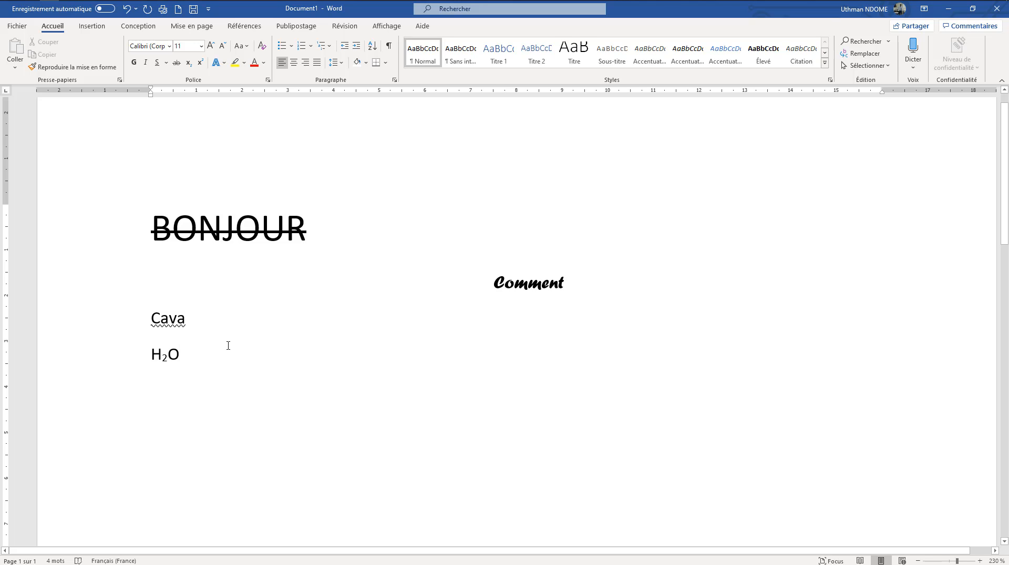
Start a new line below the water formula and write "(a + b)²" with the 2 as superscript
key("Return")
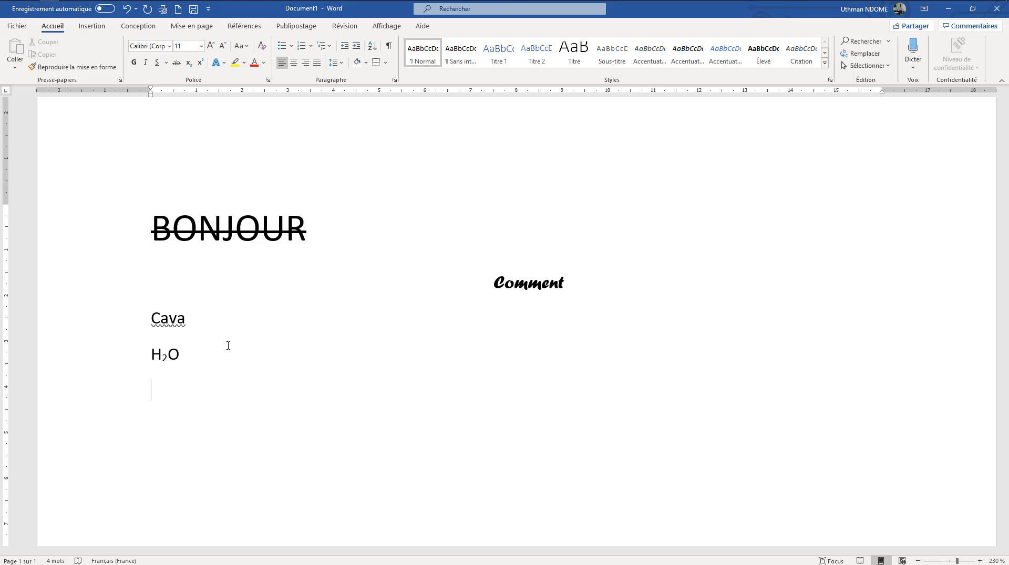
type("(a+")
key("BackSpace")
type("+ b)")
left_click(200, 64)
type("2")
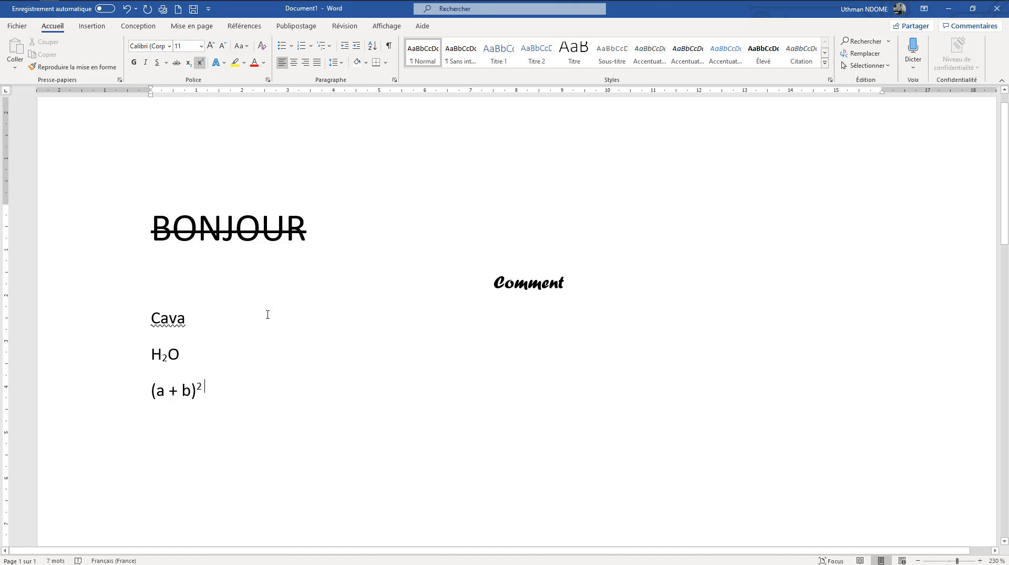
Add an equals sign after "(a + b)²" in normal text, with superscript switched off
type(" =")
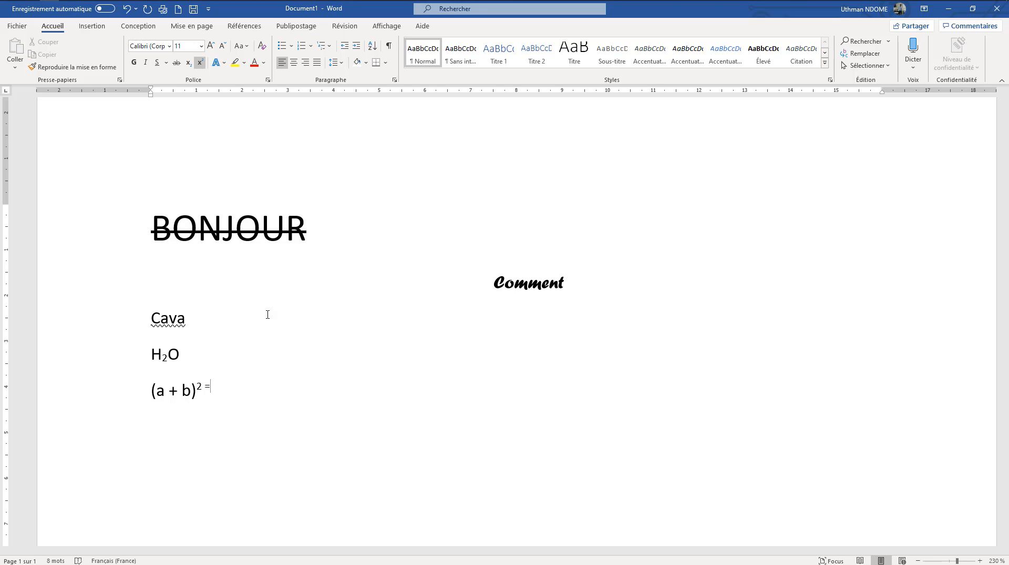
key("BackSpace")
key("BackSpace")
left_click(199, 63)
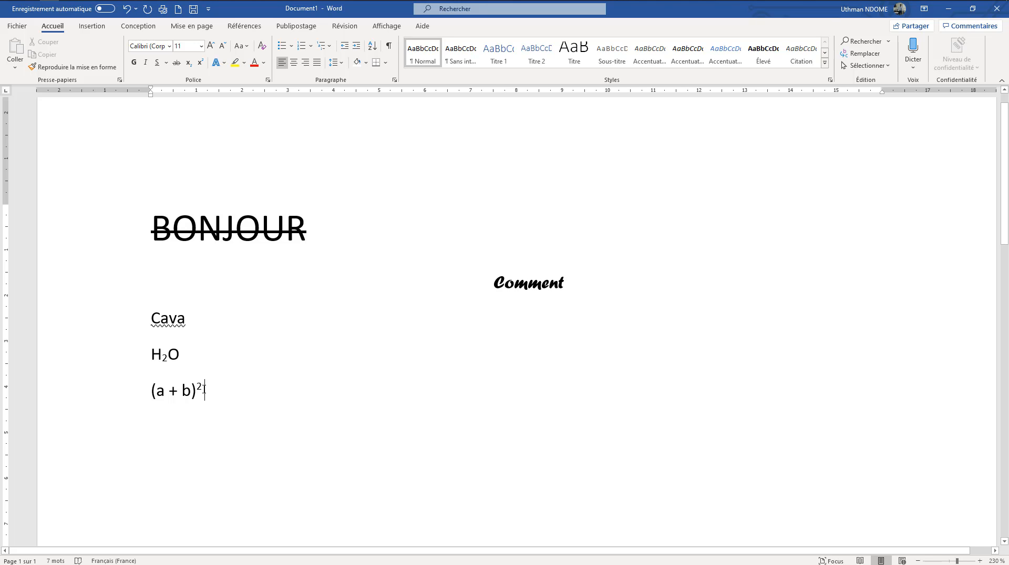
type("=")
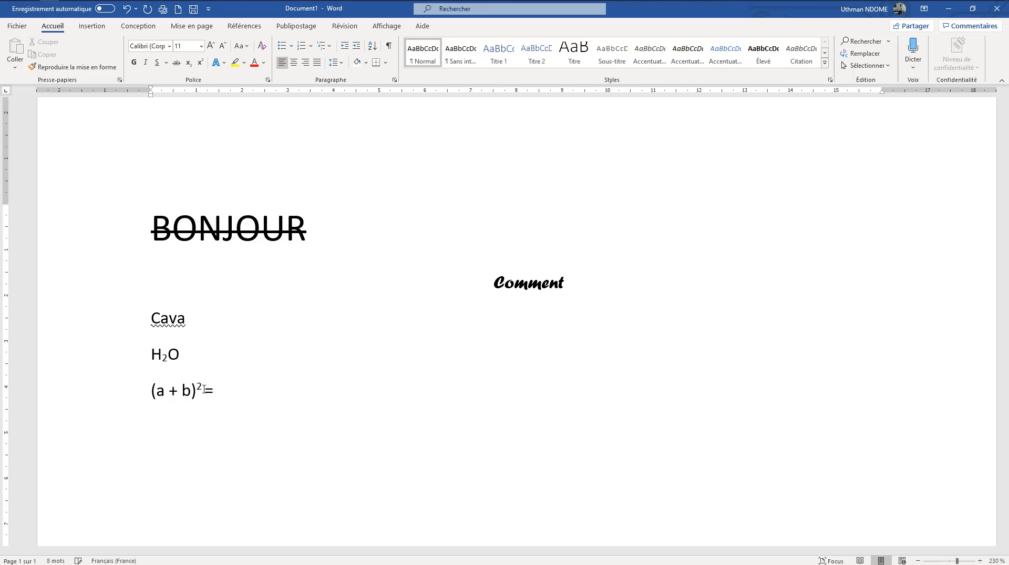
Continue the equation after the equals sign with "a² +", making only the 2 superscript
type(" a")
left_click(200, 64)
type("2")
left_click(200, 64)
type("+")
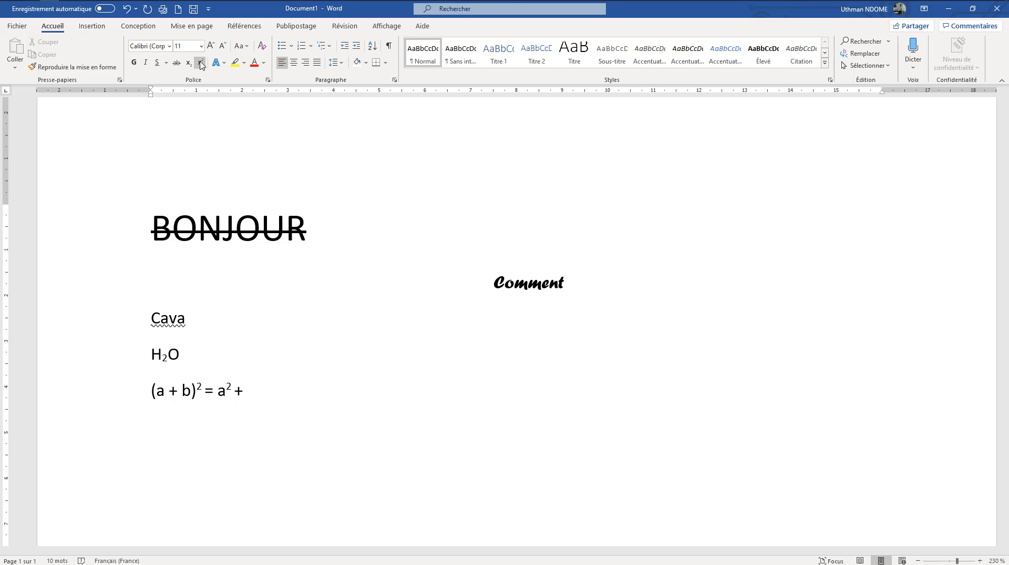
Complete the equation with "2ab + b²", making only the final 2 superscript
type(" 2ab + b")
left_click(200, 64)
type("é")
key("BackSpace")
type("2")
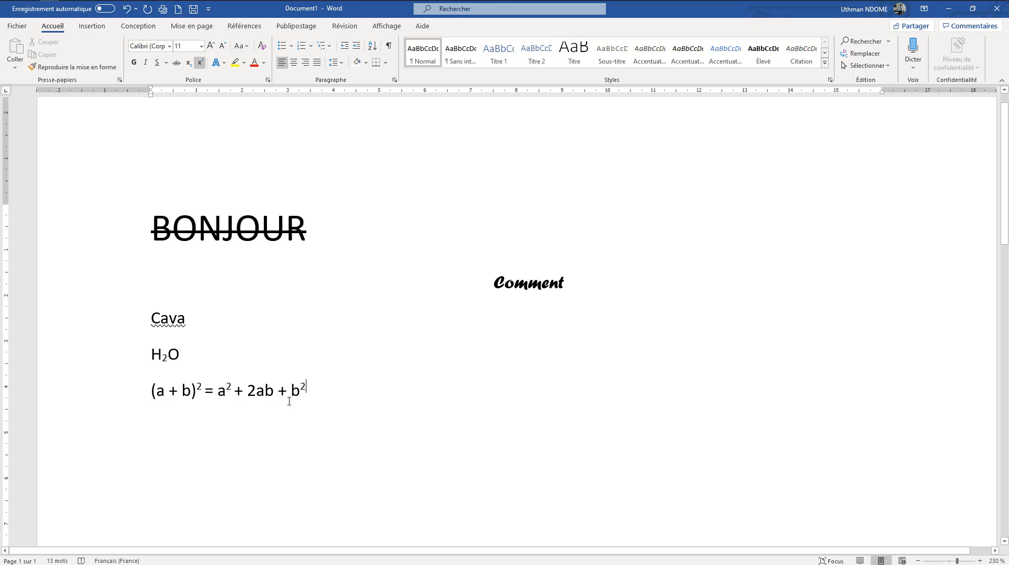
left_click_drag(319, 399, 115, 398)
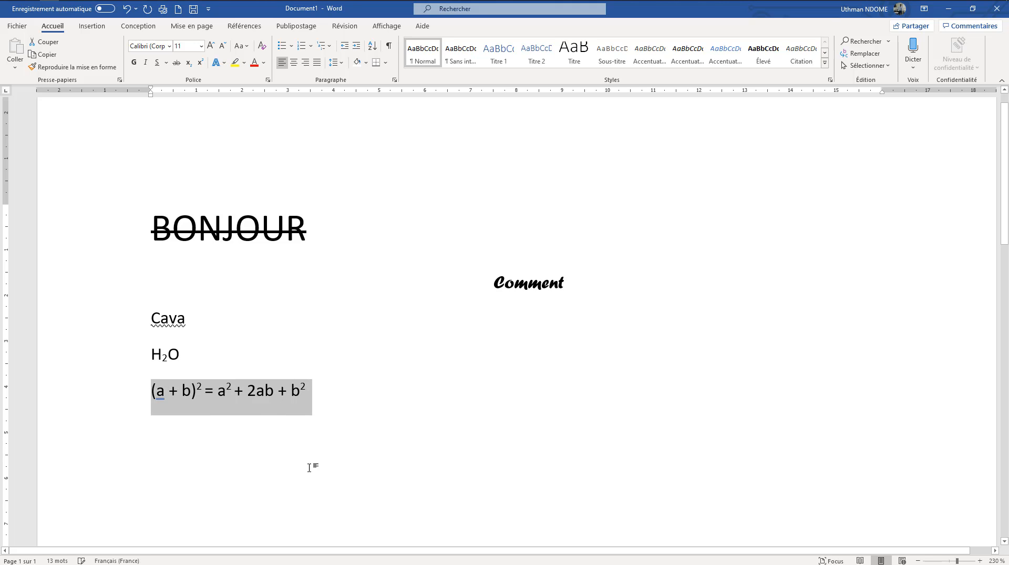
left_click(345, 428)
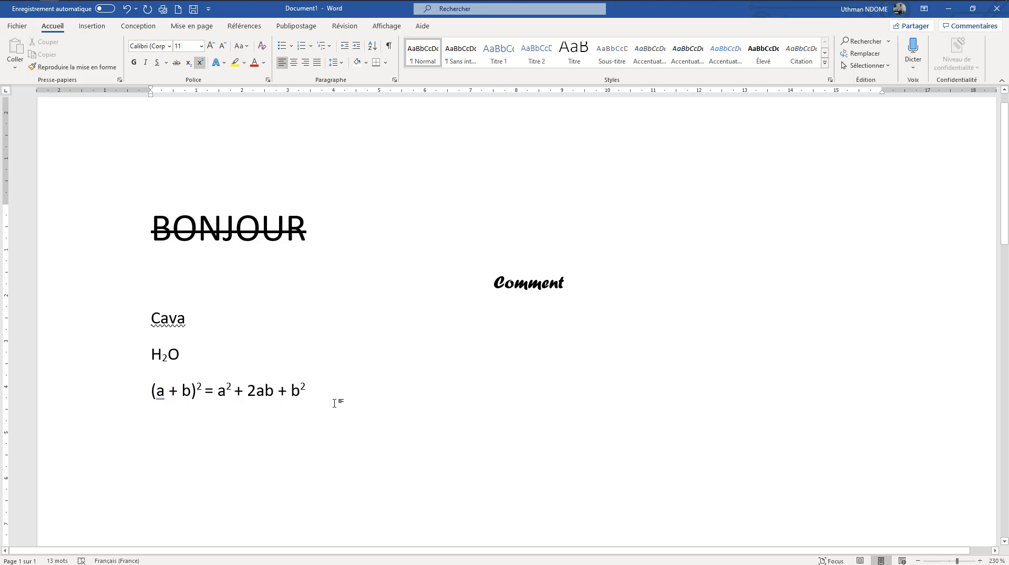
left_click_drag(308, 405, 349, 428)
Give the word "Comment" a light blue (Bleu clair) text outline and a perspective shadow beneath it
left_click_drag(494, 281, 562, 275)
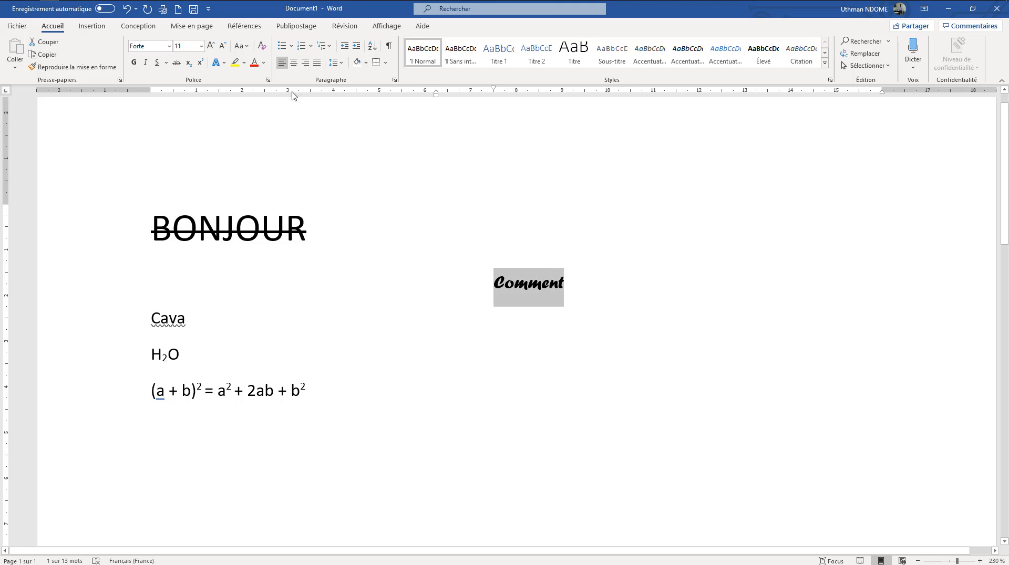
left_click(224, 65)
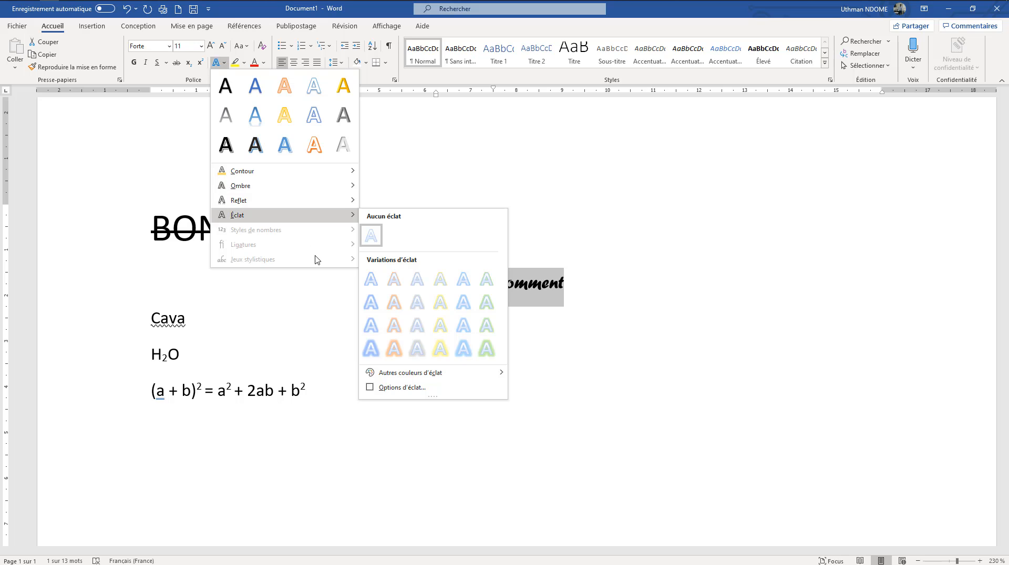
mouse_move(315, 187)
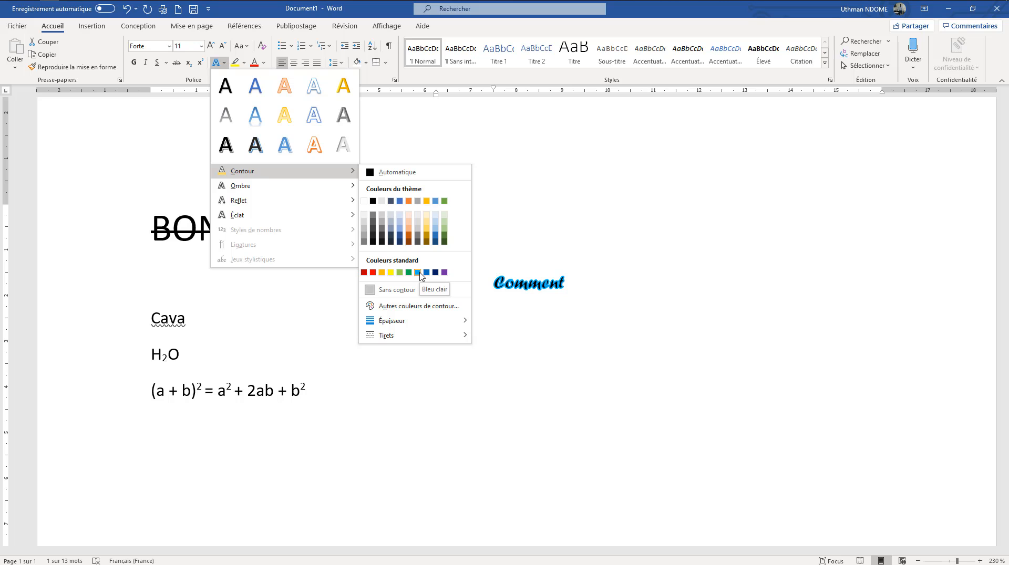
left_click(420, 273)
left_click(223, 66)
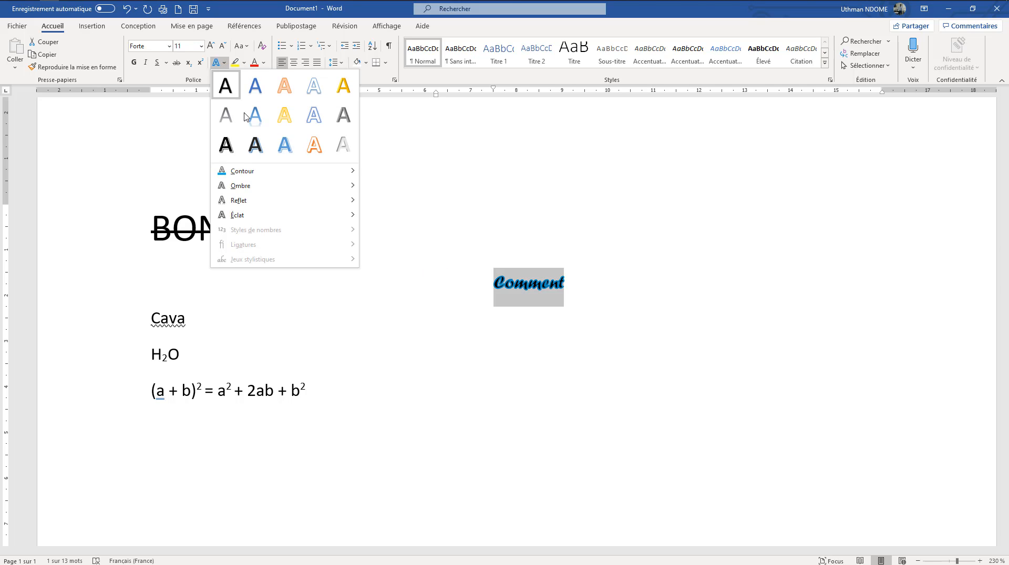
mouse_move(263, 185)
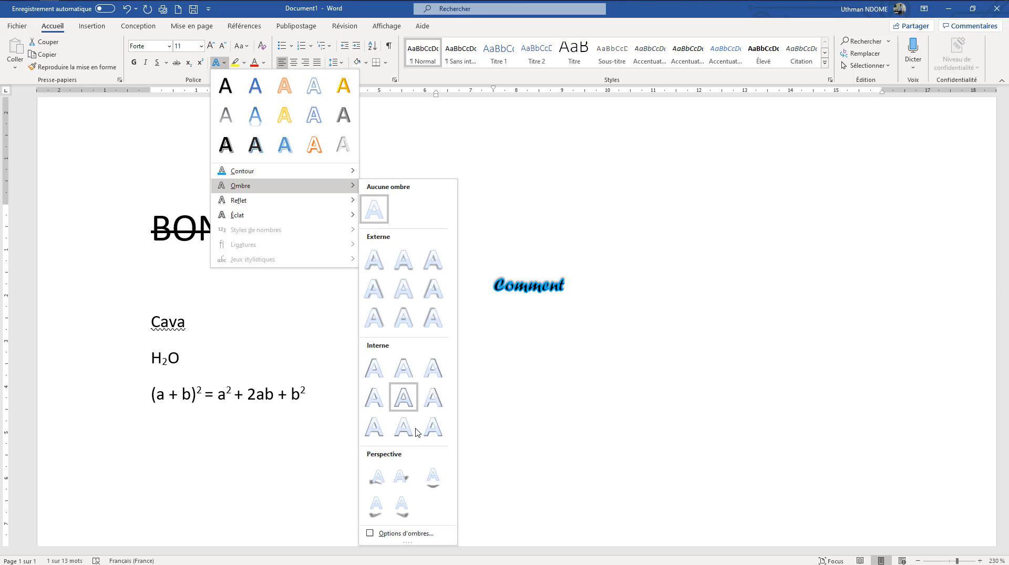
left_click(432, 476)
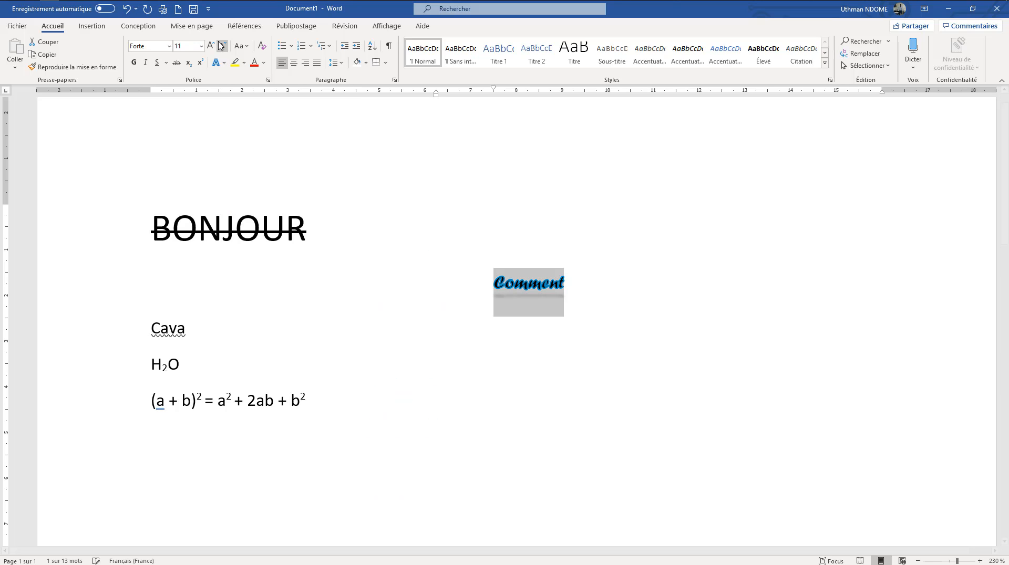
Add the last reflection variation and the largest green glow to the word "Comment"
left_click(224, 63)
mouse_move(249, 207)
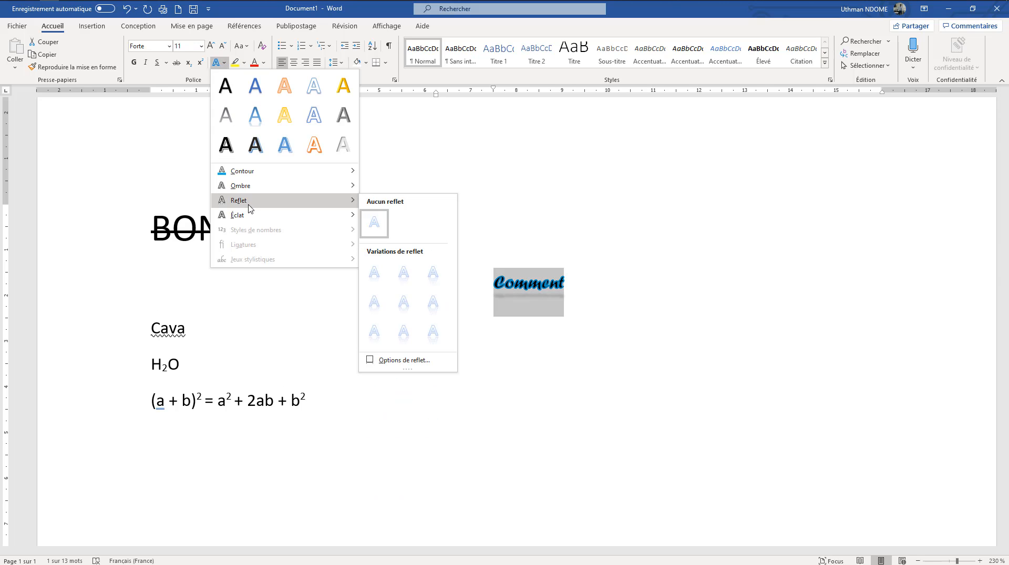
left_click(432, 332)
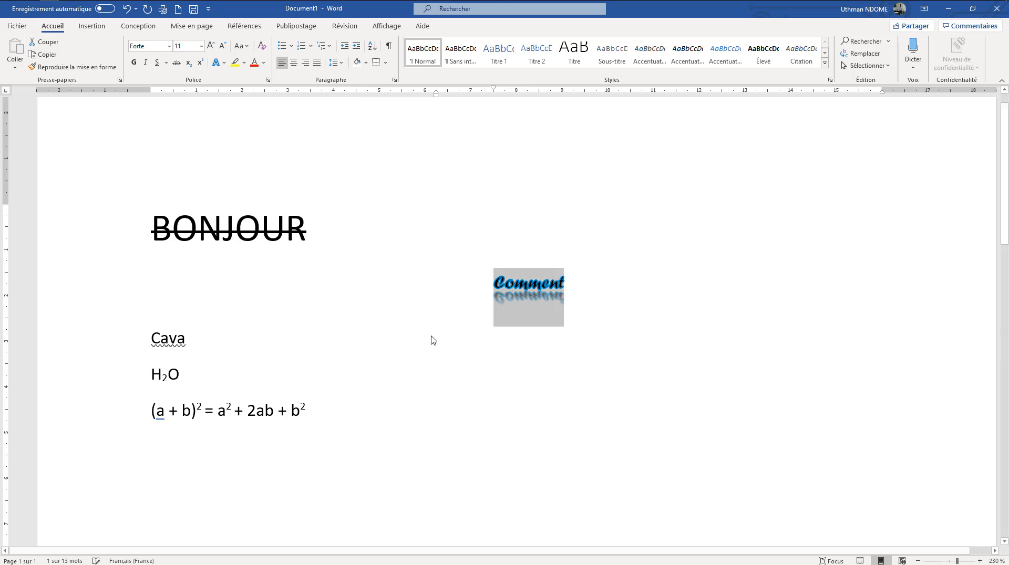
left_click(223, 63)
mouse_move(261, 214)
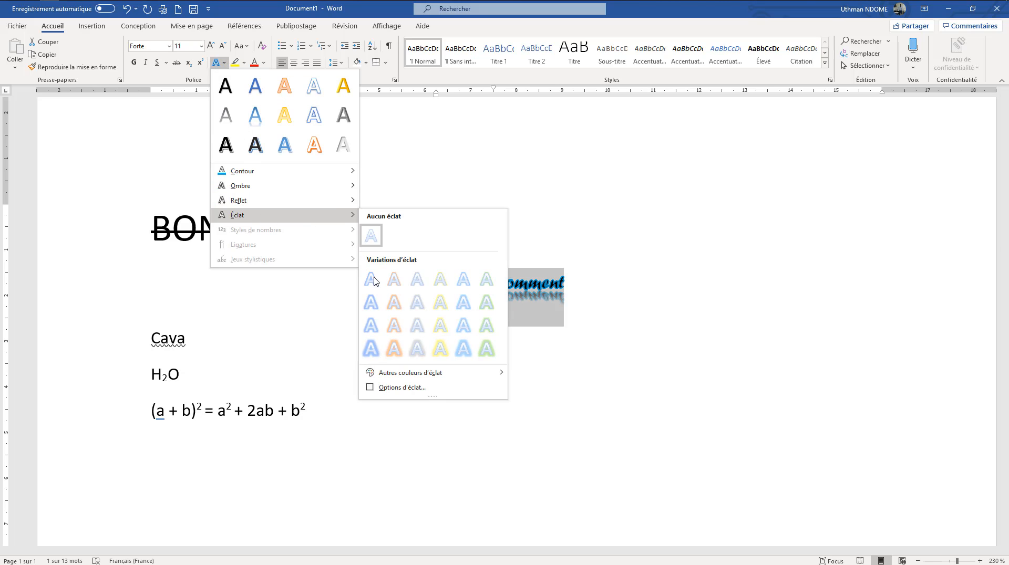
left_click(486, 349)
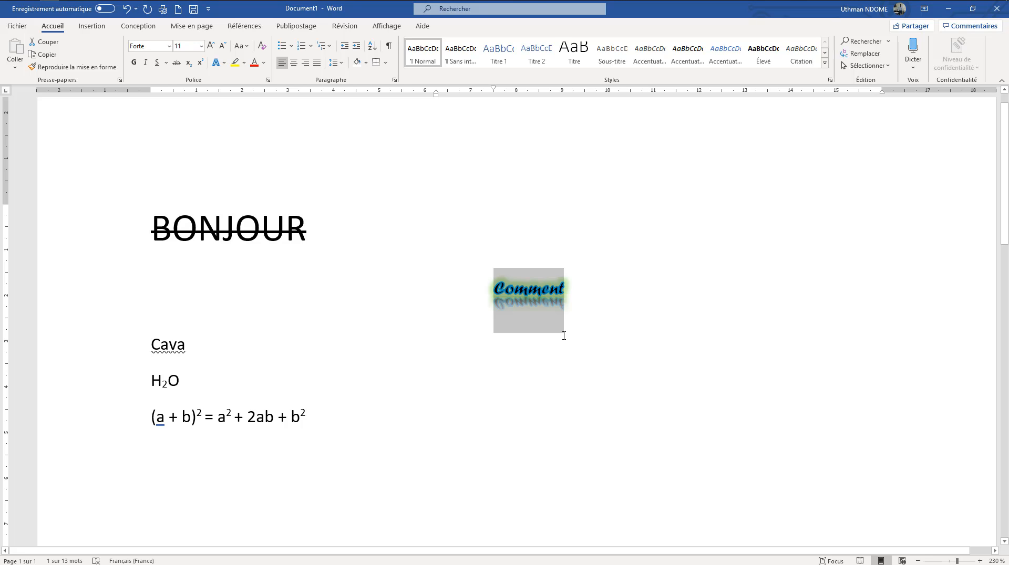
left_click(582, 302)
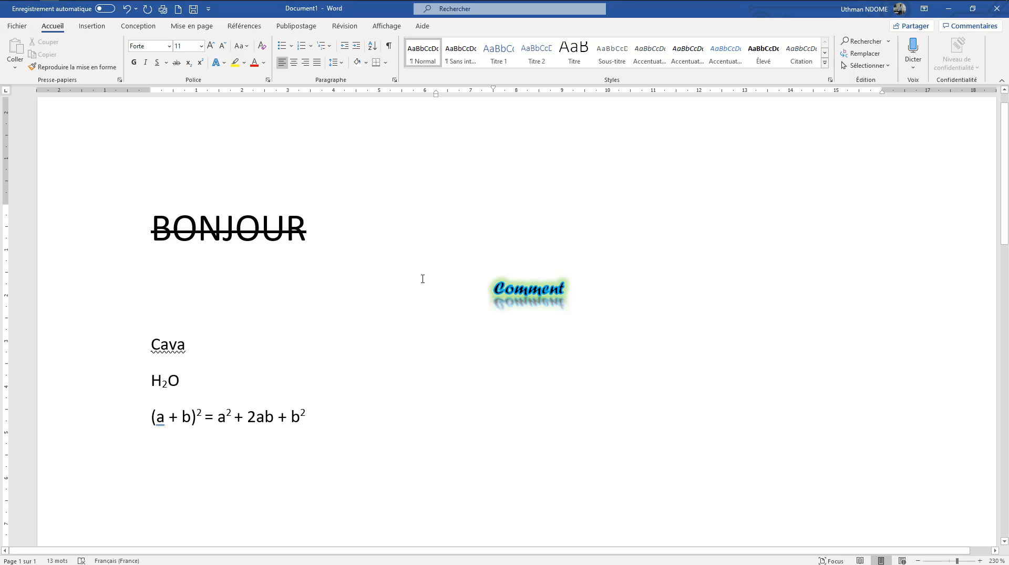
Clear all formatting from the line "Comment", including its text effects, font and indentation
left_click_drag(660, 344, 478, 279)
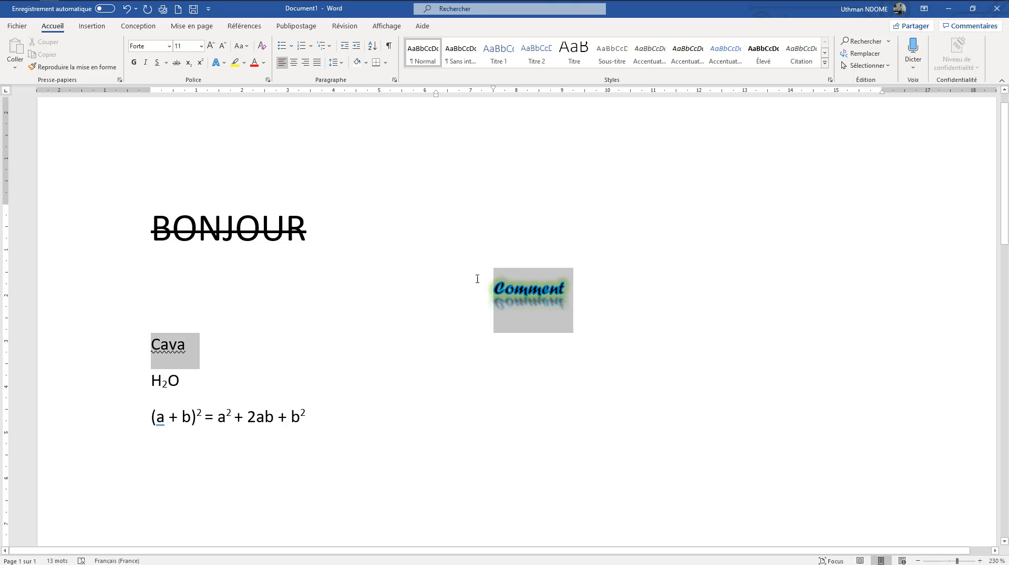
left_click(599, 353)
left_click_drag(599, 353, 590, 310)
left_click(498, 374)
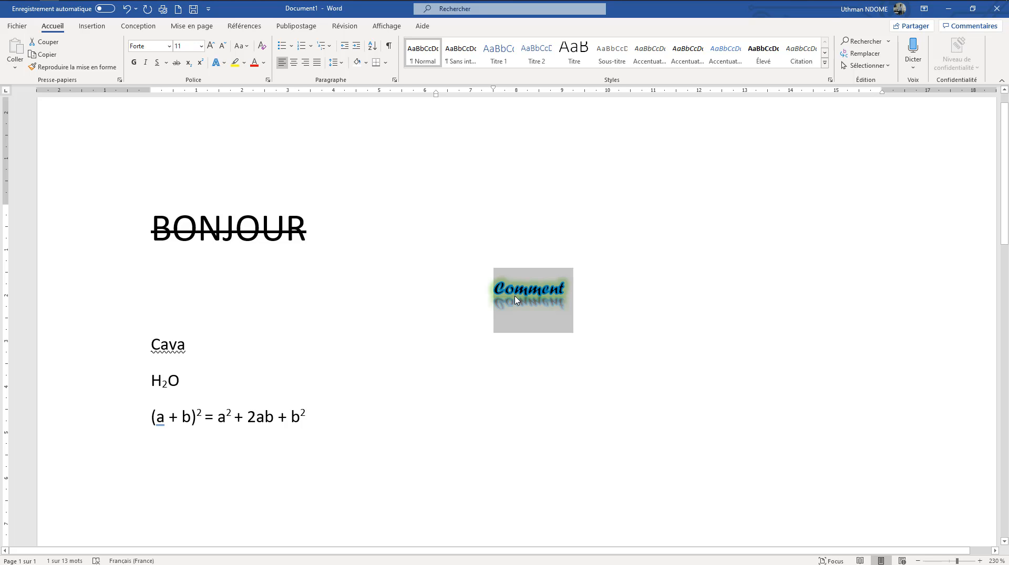
left_click(262, 49)
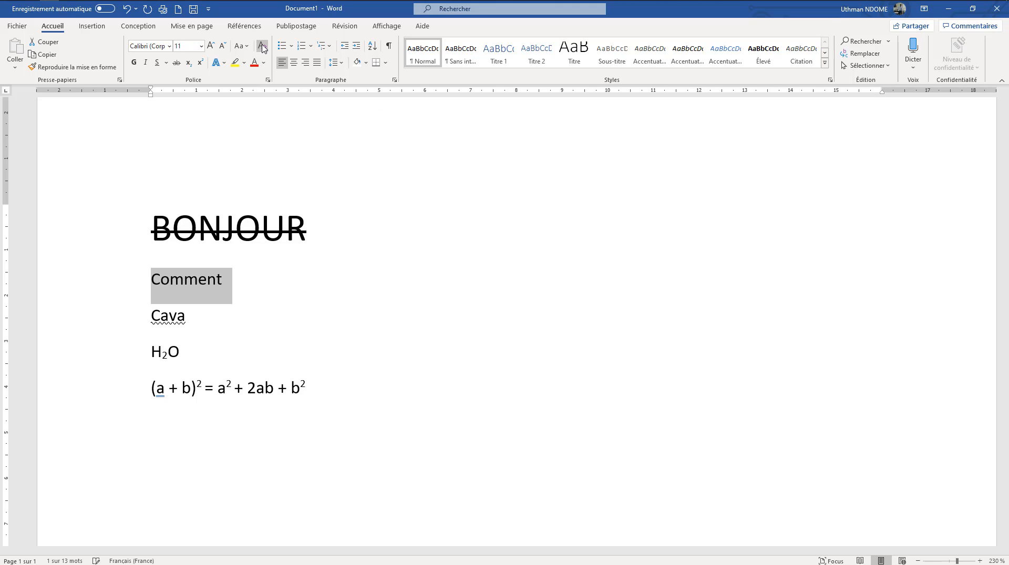
left_click(248, 289)
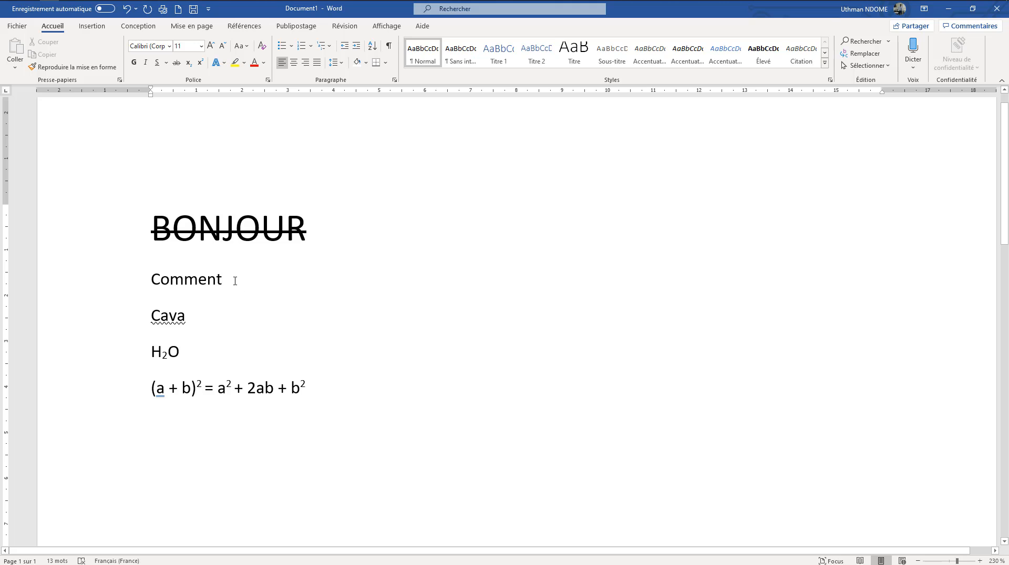
left_click_drag(194, 279, 152, 284)
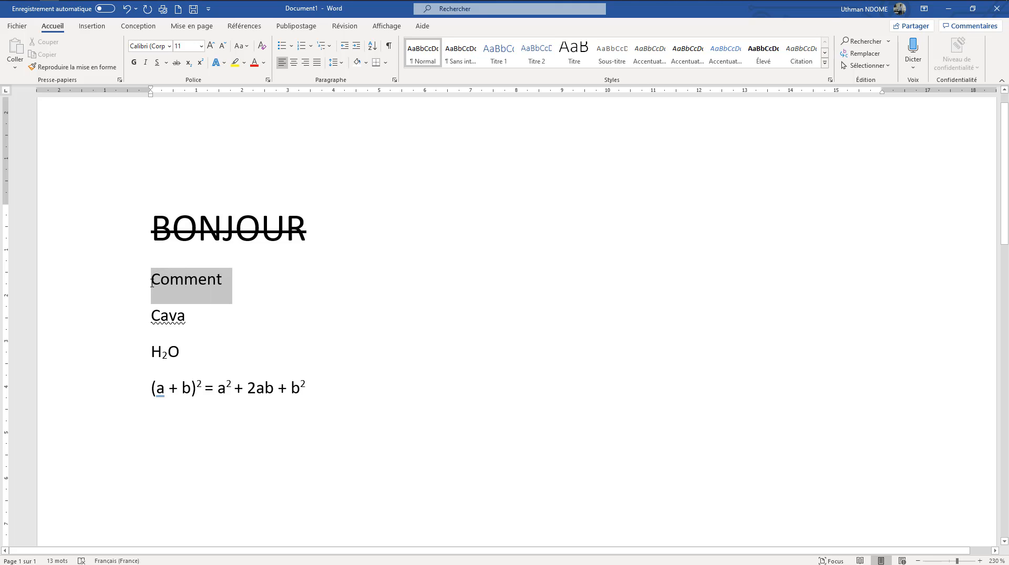
left_click(306, 228)
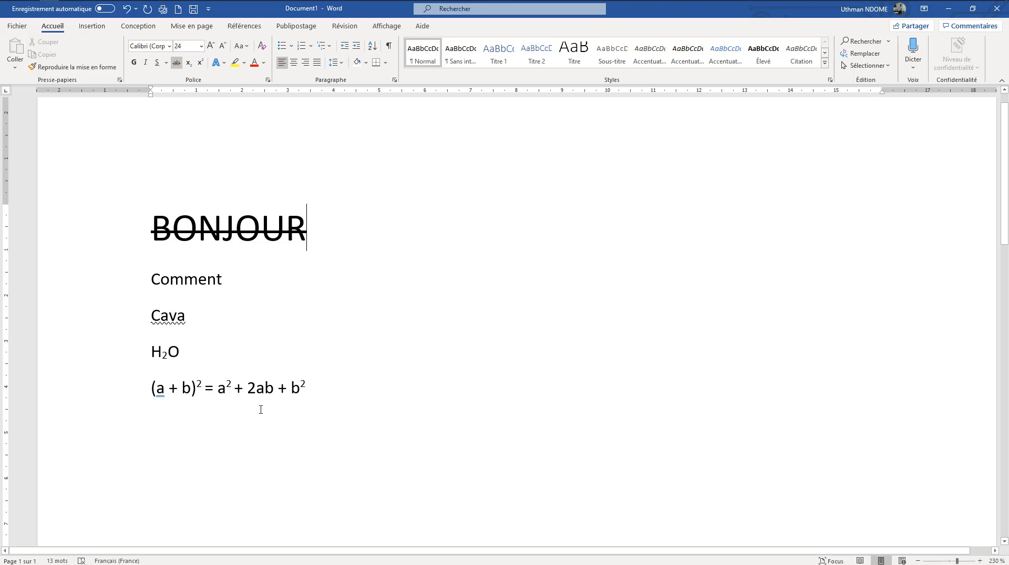
Highlight the water formula "H₂O" in bright green (Vert brillant)
left_click_drag(185, 351, 149, 361)
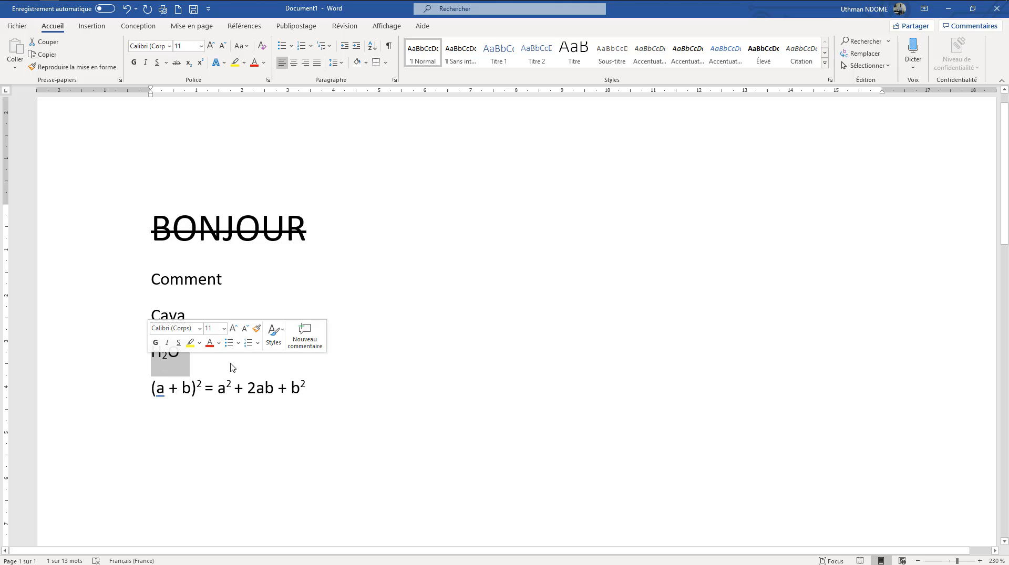
left_click(186, 362)
left_click_drag(186, 362, 151, 362)
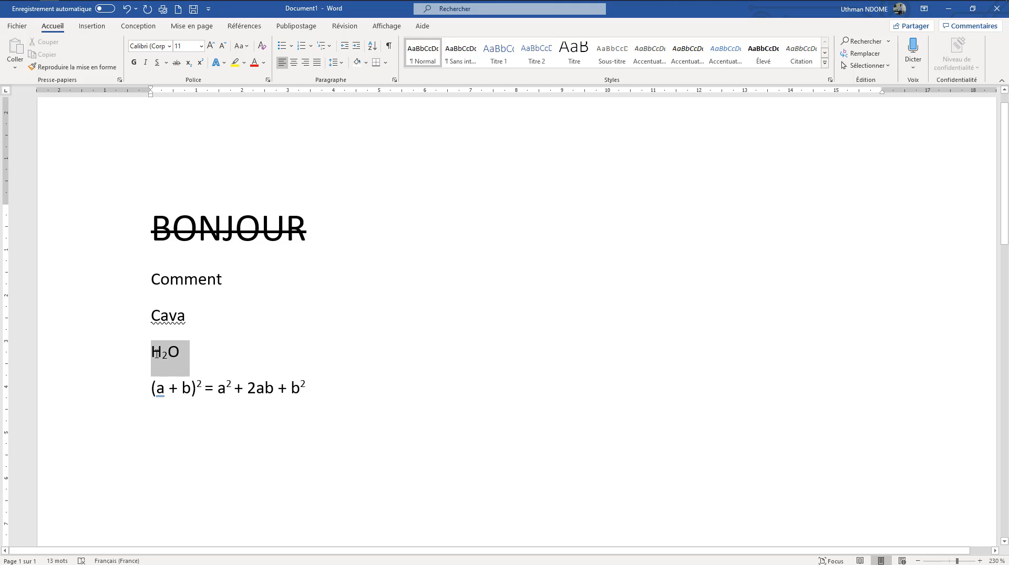
left_click(244, 62)
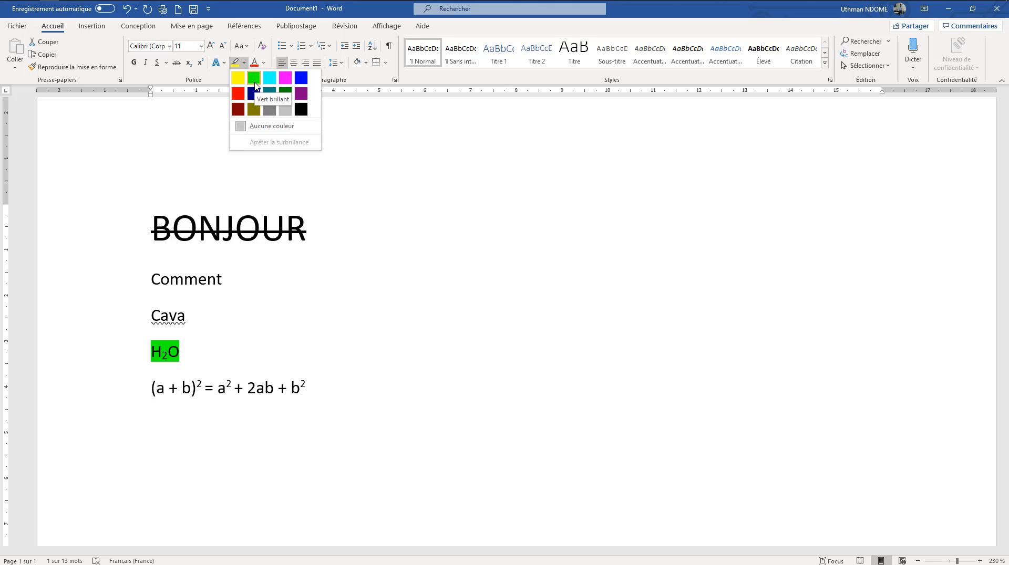
left_click(254, 84)
left_click(297, 351)
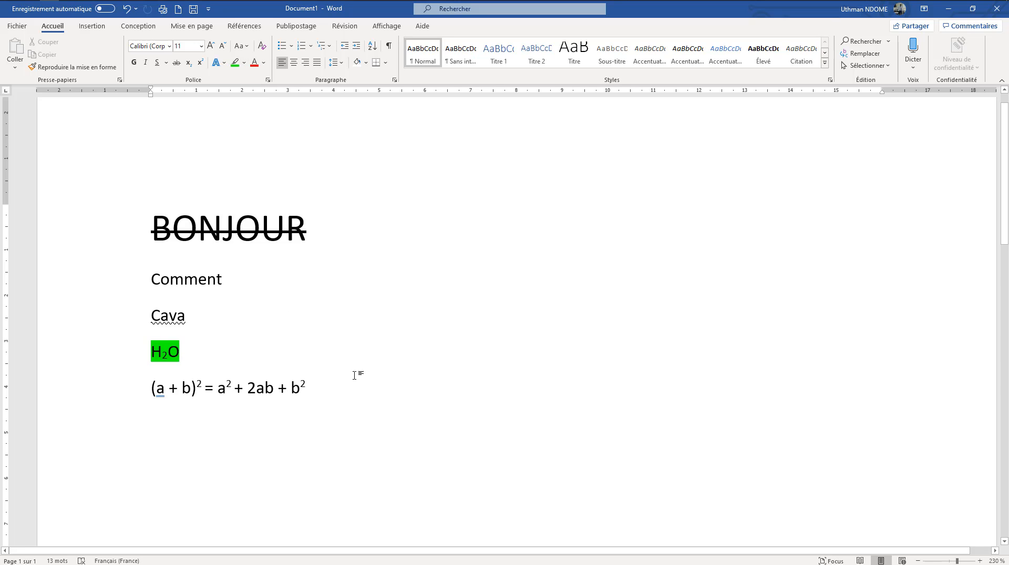
Highlight the whole equation "(a + b)² = a² + 2ab + b²" in yellow (Jaune)
left_click_drag(340, 392, 147, 391)
left_click(244, 63)
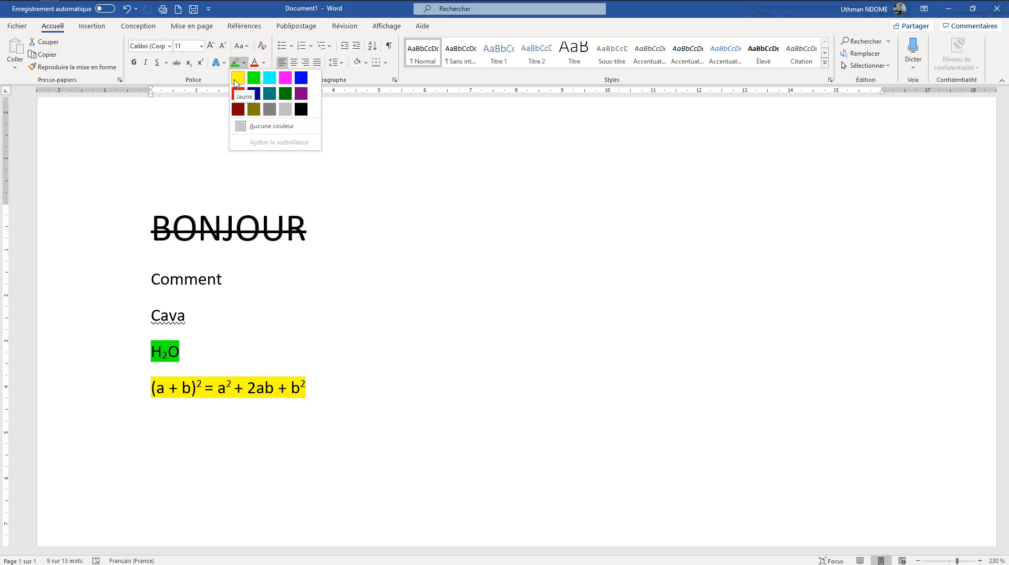
left_click(235, 83)
left_click(423, 415)
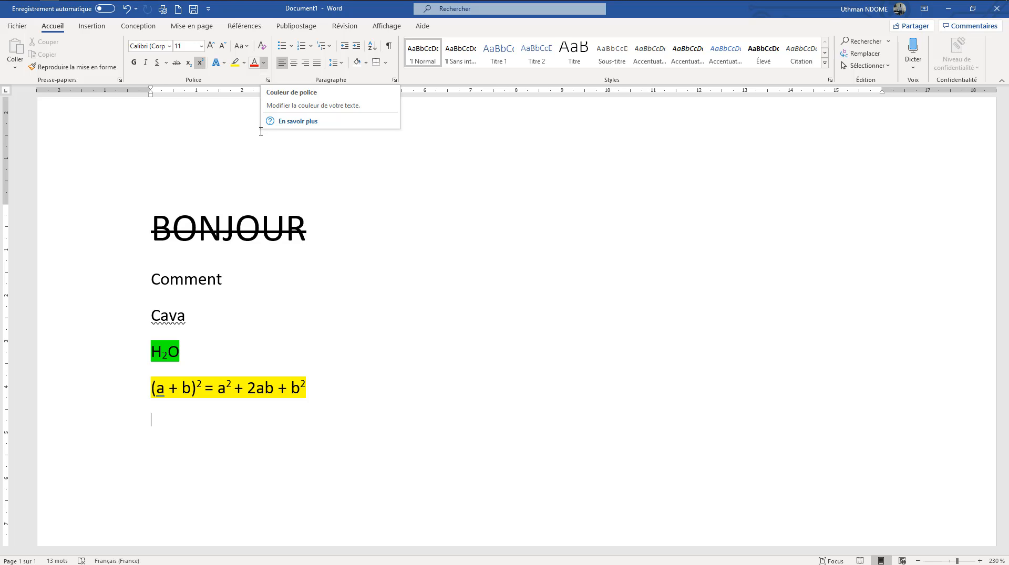
Change the font colour of the word "Comment" to standard red
left_click(264, 63)
left_click(532, 264)
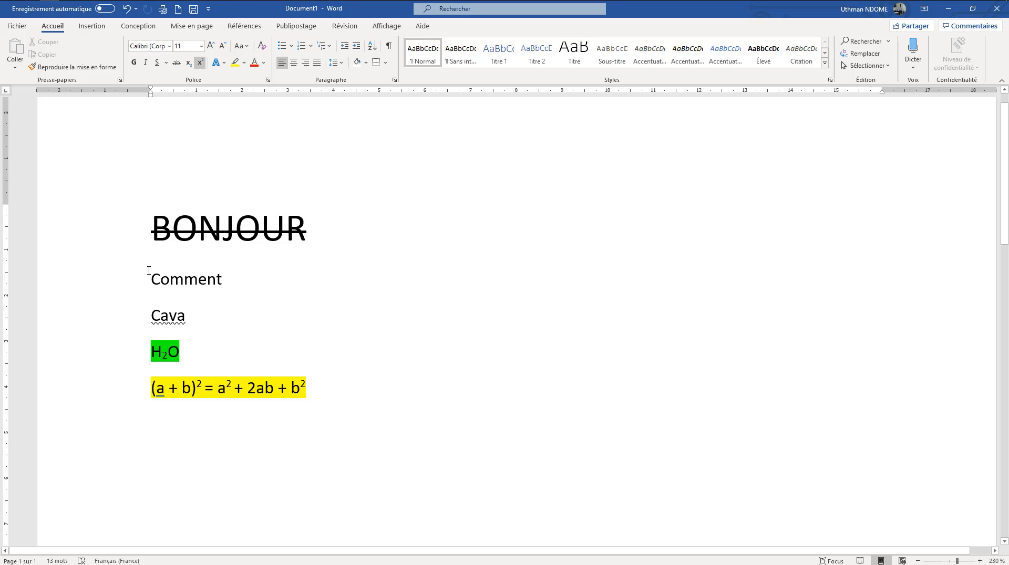
left_click_drag(151, 274, 223, 274)
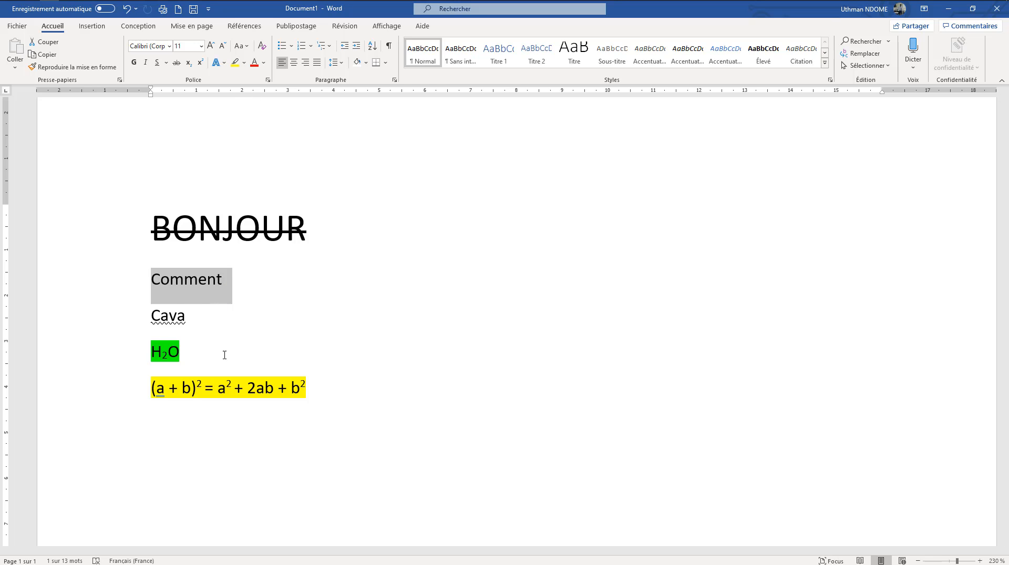
left_click(264, 62)
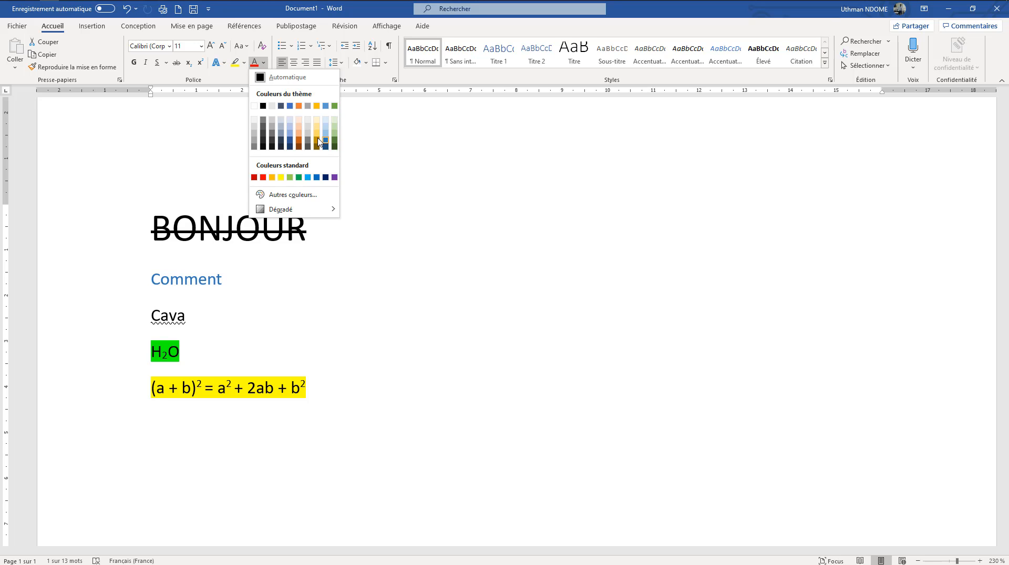
left_click(263, 178)
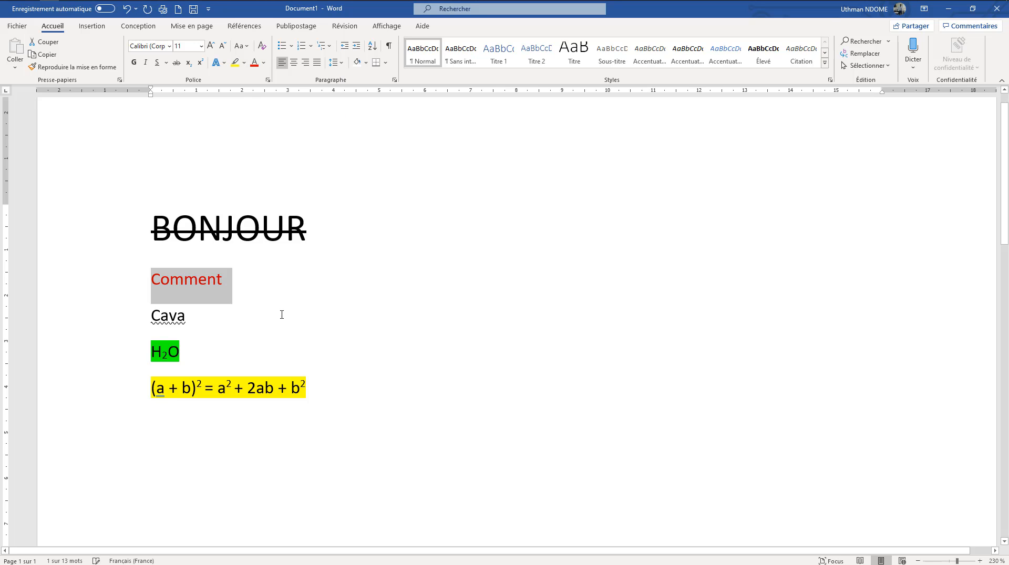
left_click(282, 316)
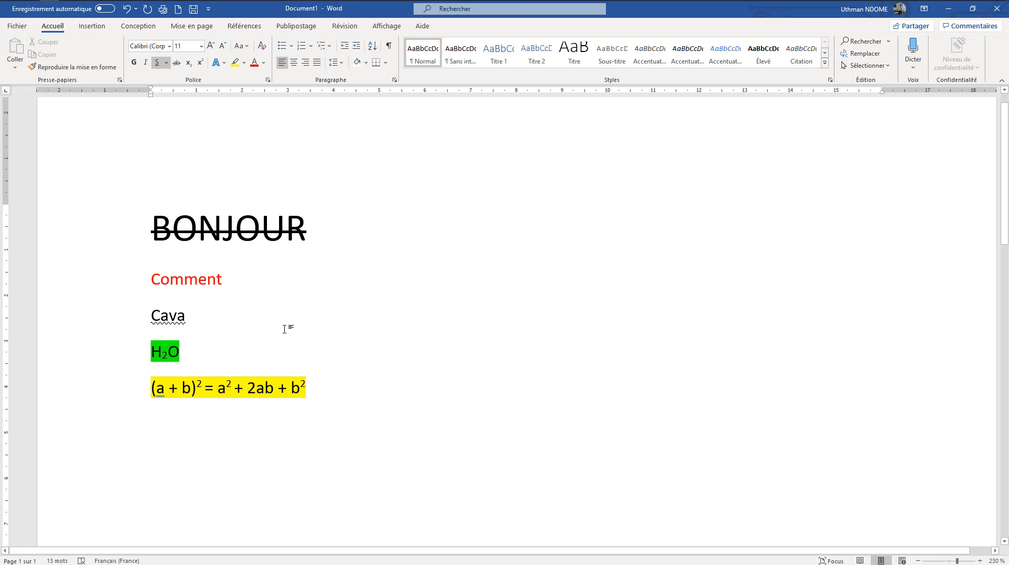
left_click(351, 417)
left_click_drag(317, 441, 168, 240)
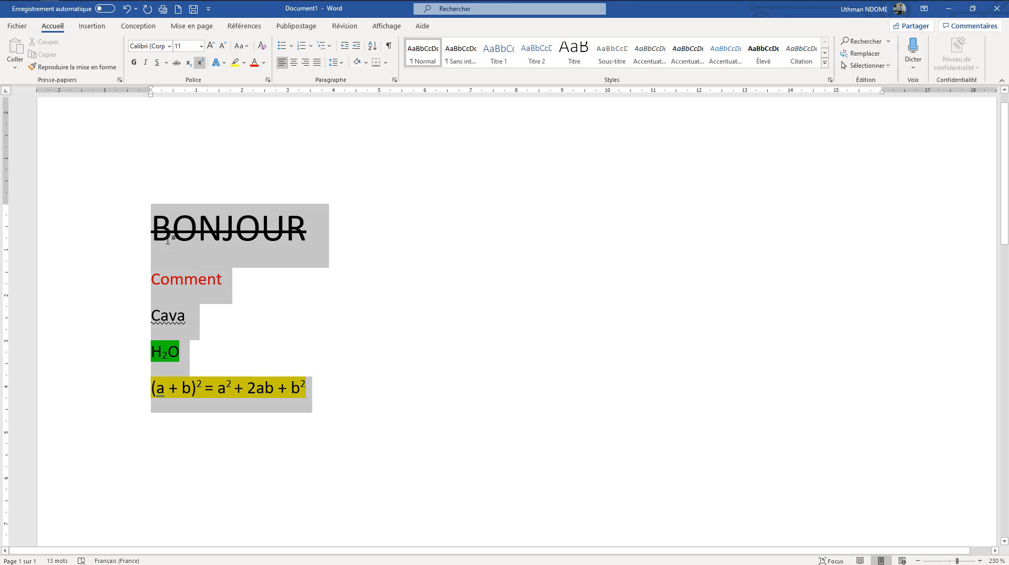
left_click(420, 433)
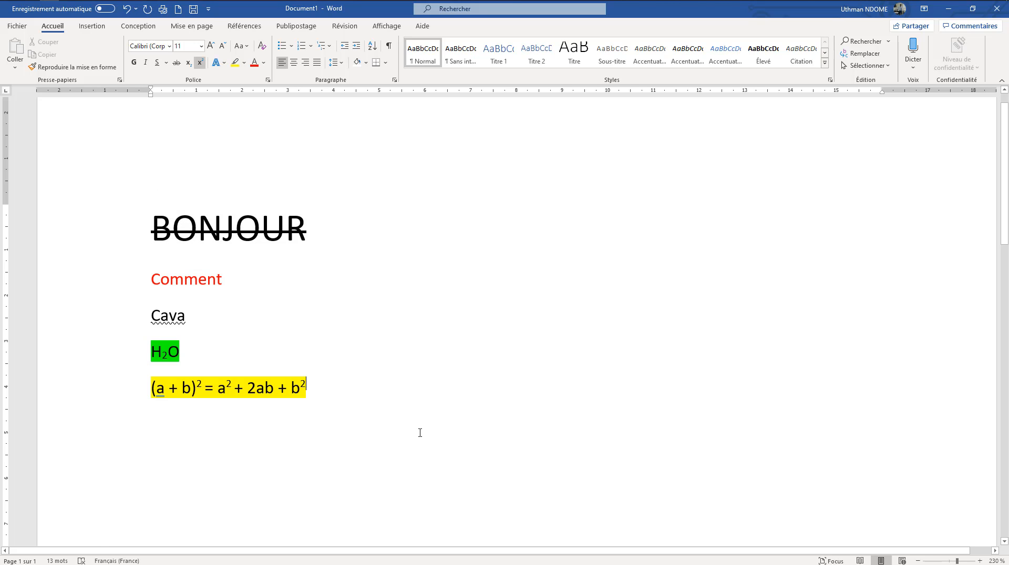
left_click_drag(408, 431, 360, 409)
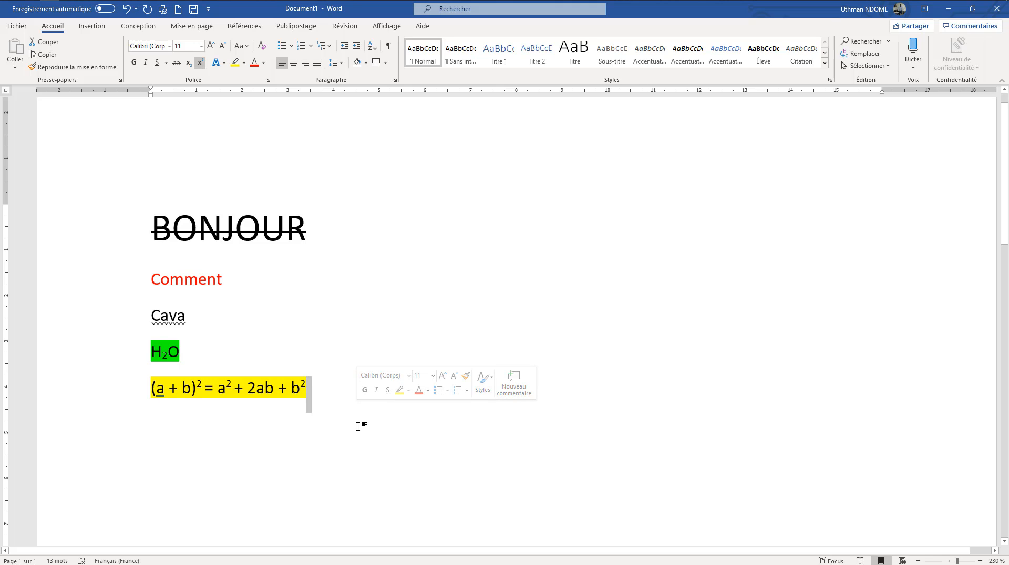
left_click(358, 426)
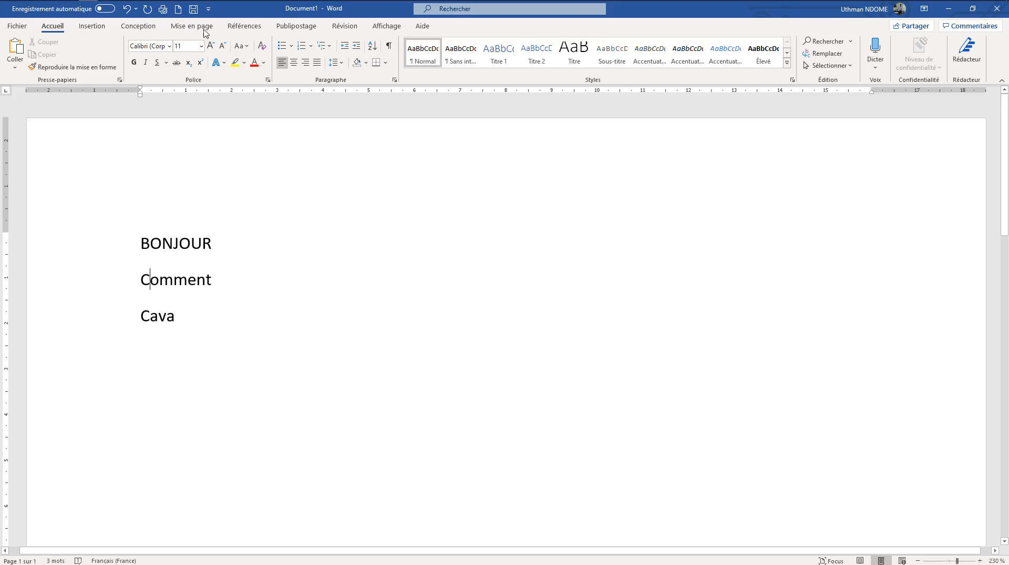
Convert the word "BONJOUR" on the first line to lowercase (minuscules)
left_click(245, 47)
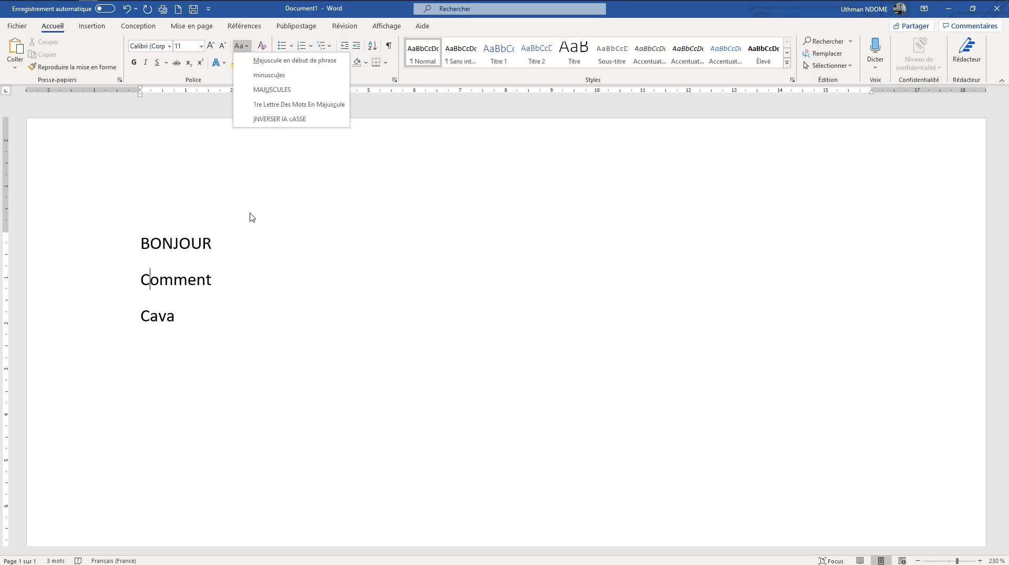
left_click(224, 250)
left_click_drag(221, 250, 138, 239)
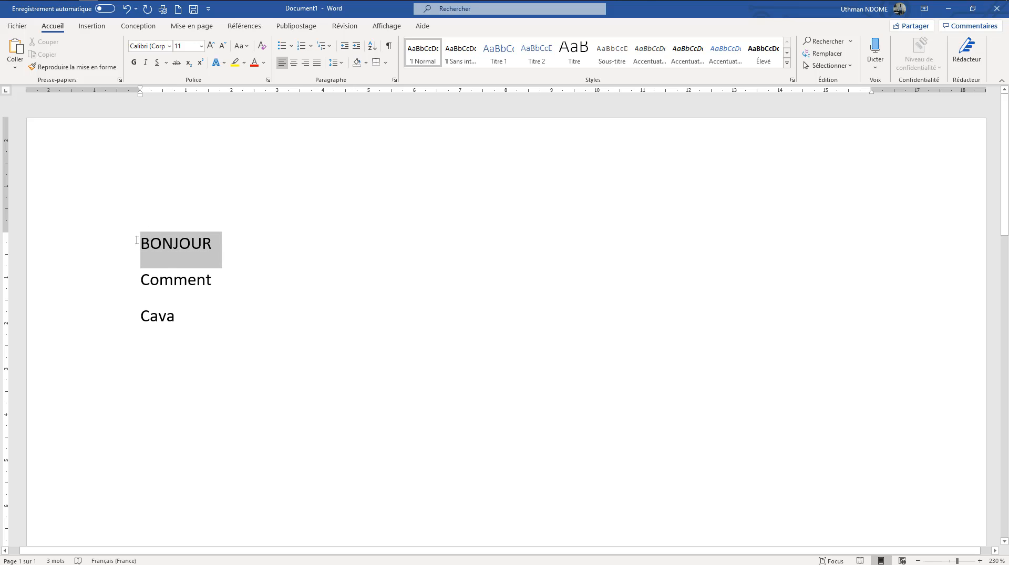
left_click(247, 47)
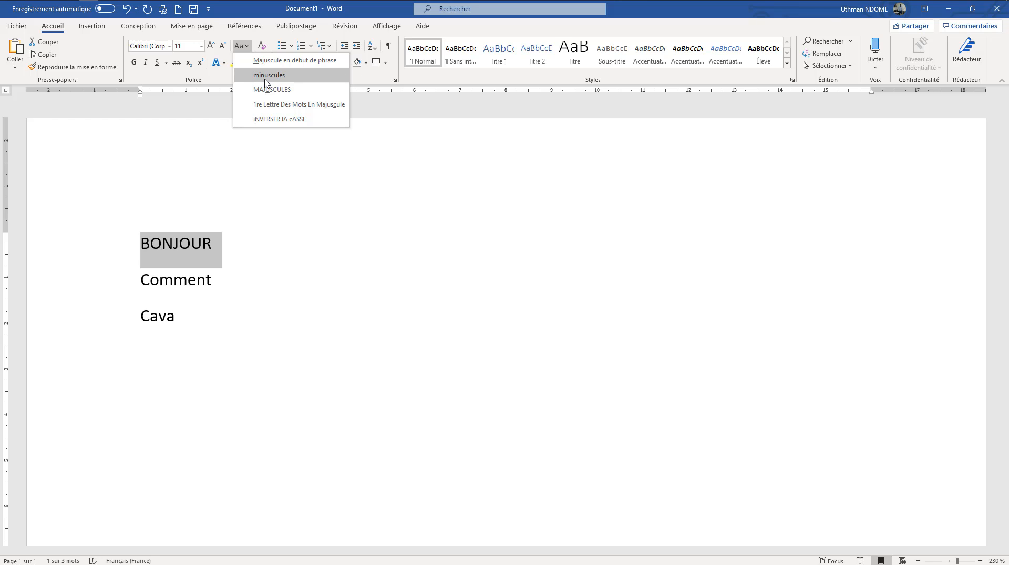
left_click(266, 77)
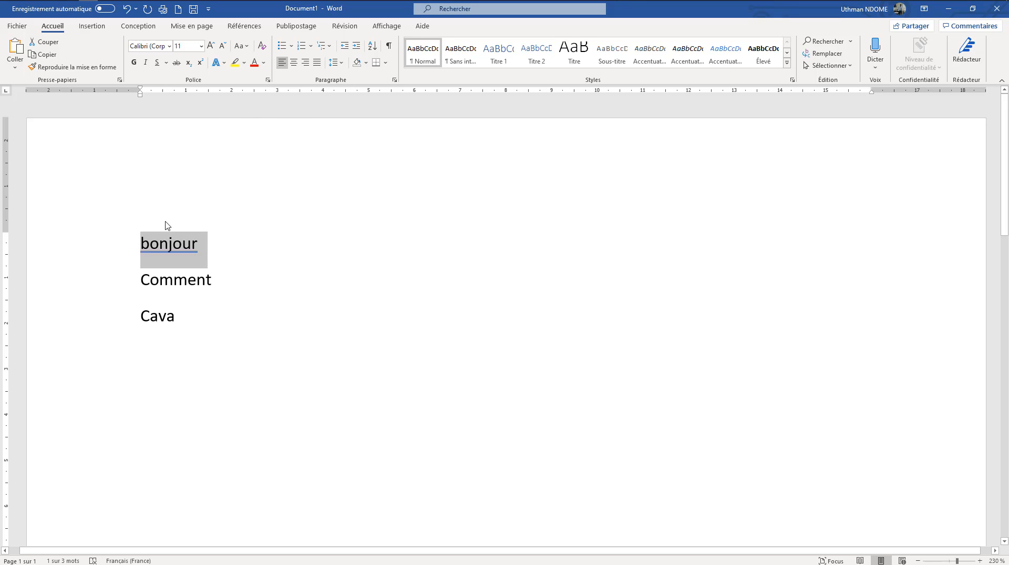
left_click(196, 255)
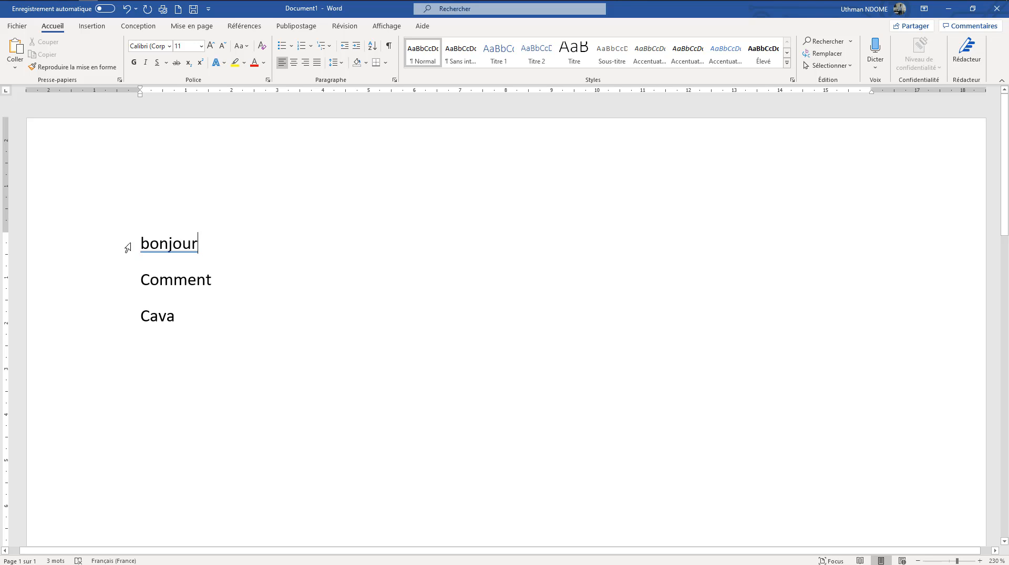
Change the case of all three lines to uppercase (MAJUSCULES), followed by lowercase (minuscules)
left_click_drag(142, 247, 368, 319)
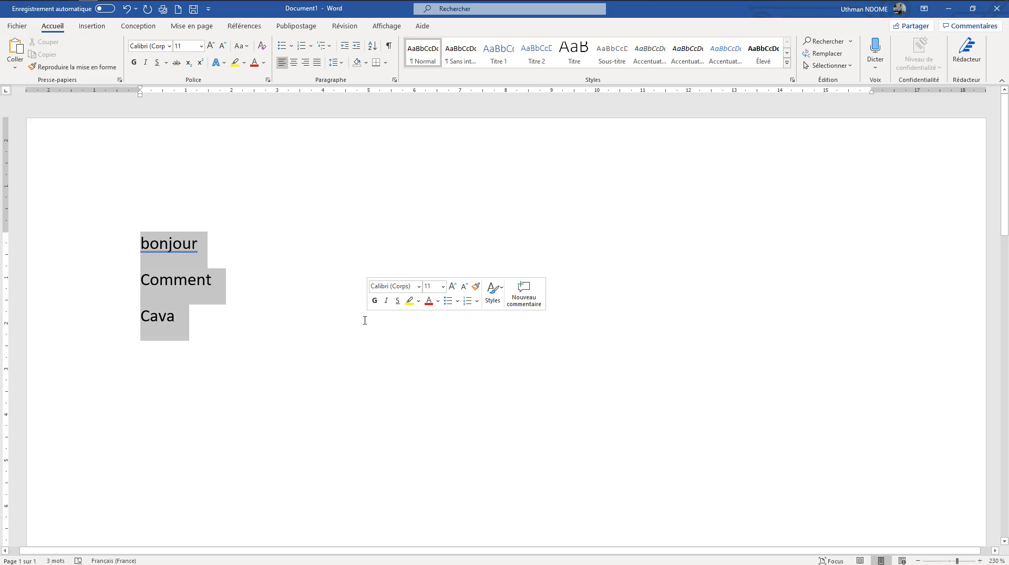
left_click(242, 45)
left_click(268, 90)
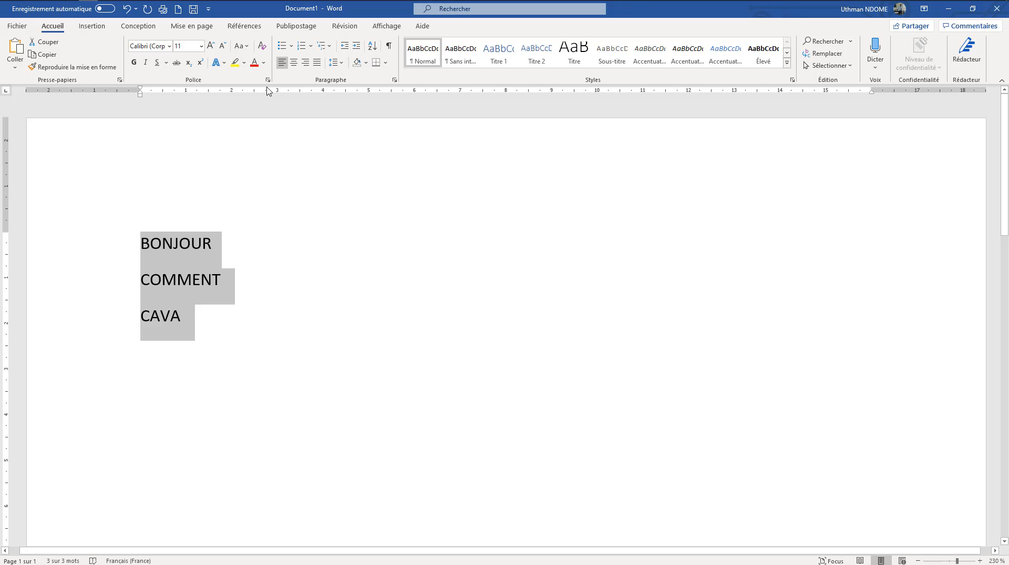
left_click(242, 46)
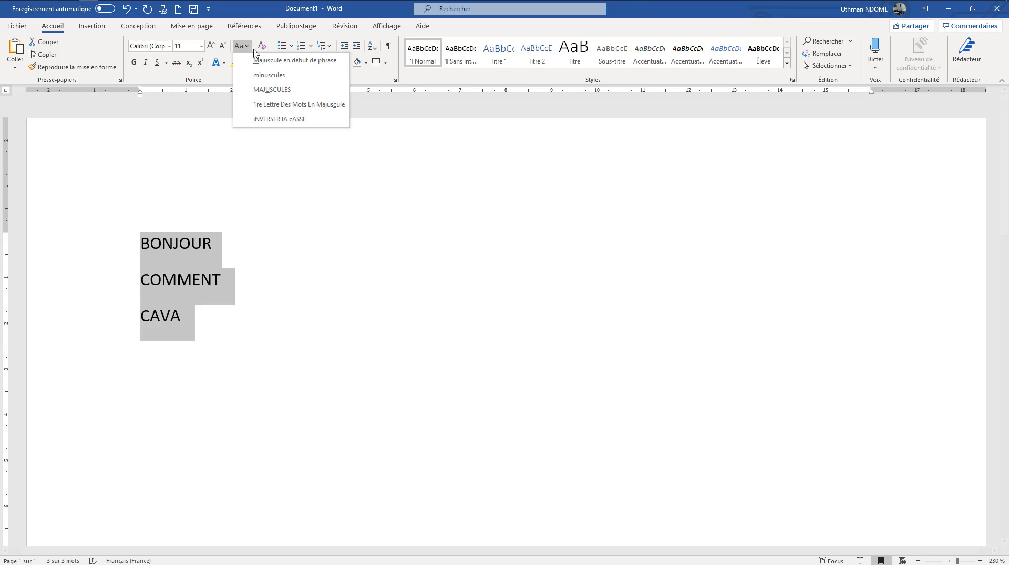
left_click(270, 75)
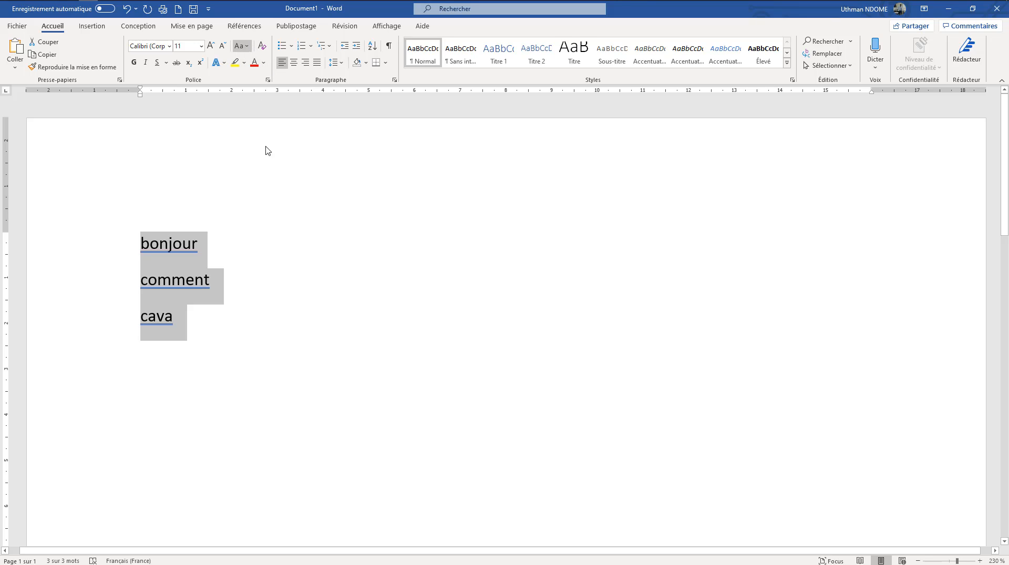
left_click(277, 227)
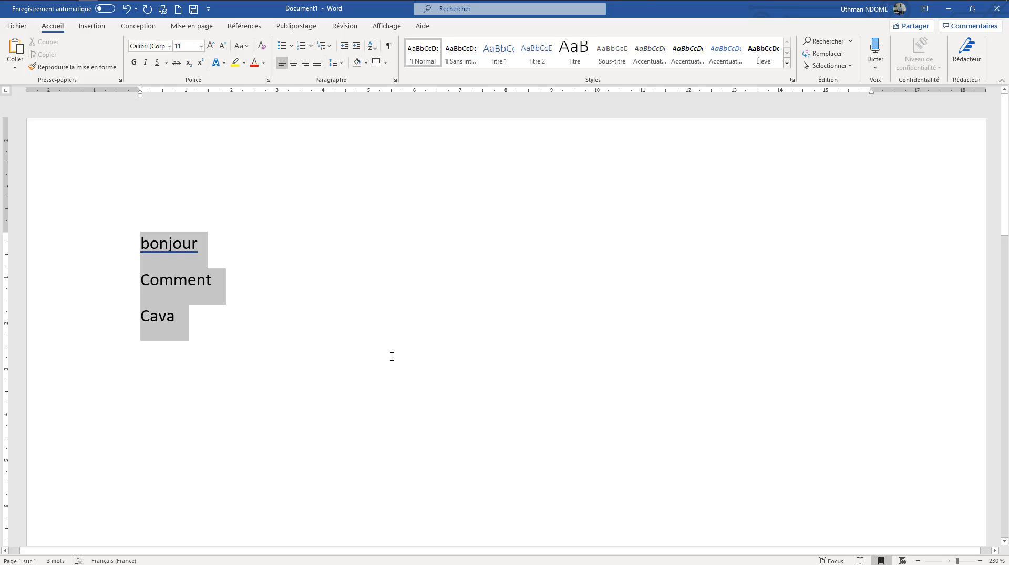
Reselect the lines "bonjour", "Comment" and "Cava" and set them to uppercase (MAJUSCULES), followed by lowercase (minuscules)
left_click_drag(391, 355, 367, 319)
left_click(241, 46)
left_click(268, 91)
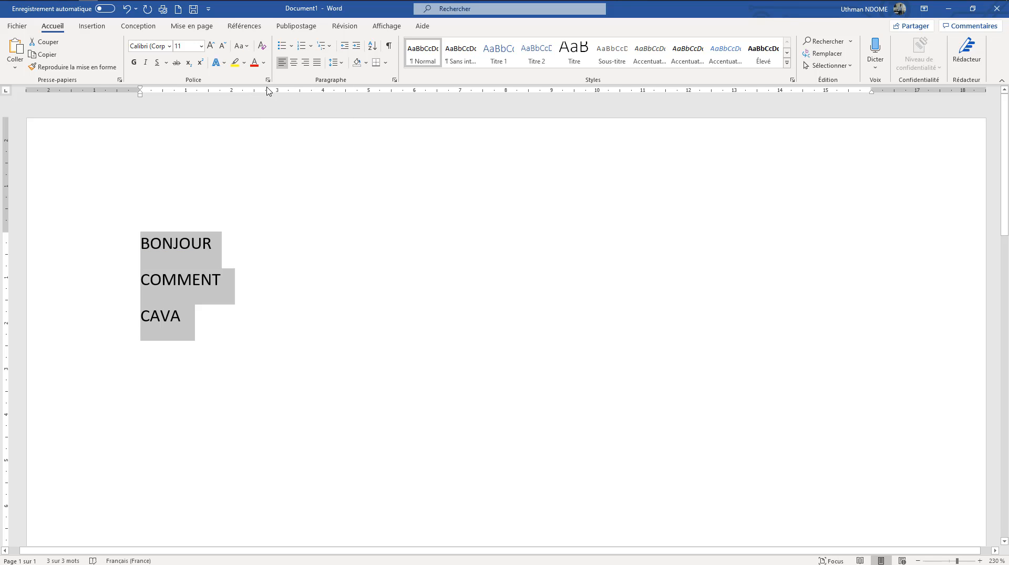
left_click(241, 45)
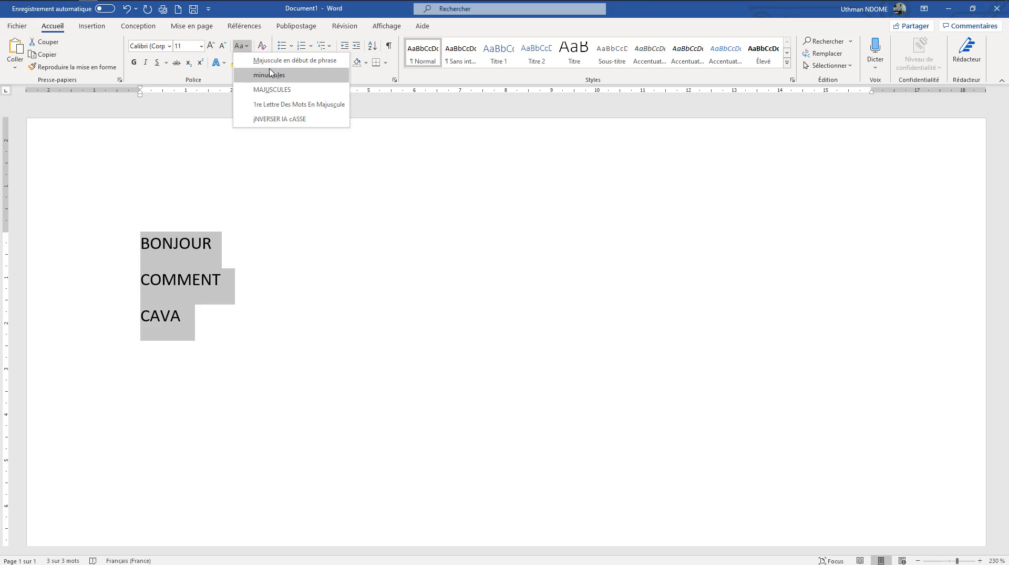
left_click(270, 74)
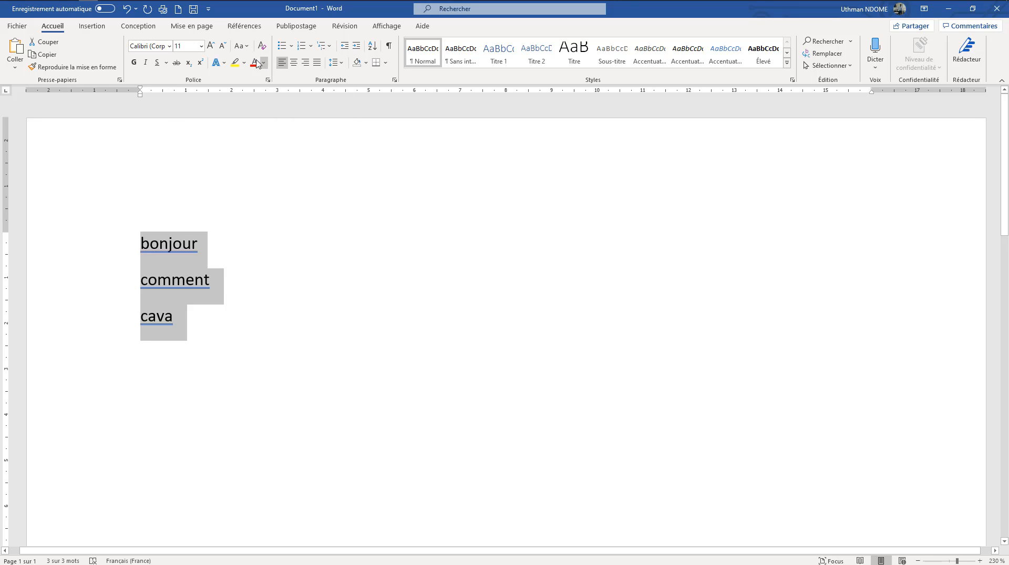